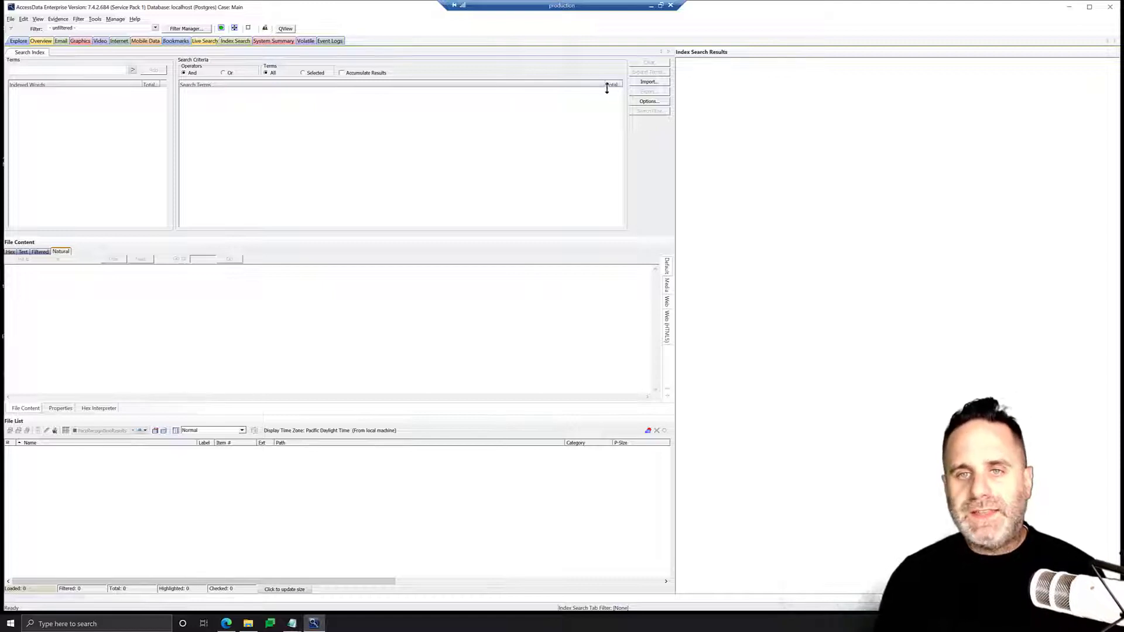
Import the search terms from SearchThis.txt on the Desktop into the search criteria
left_click(648, 81)
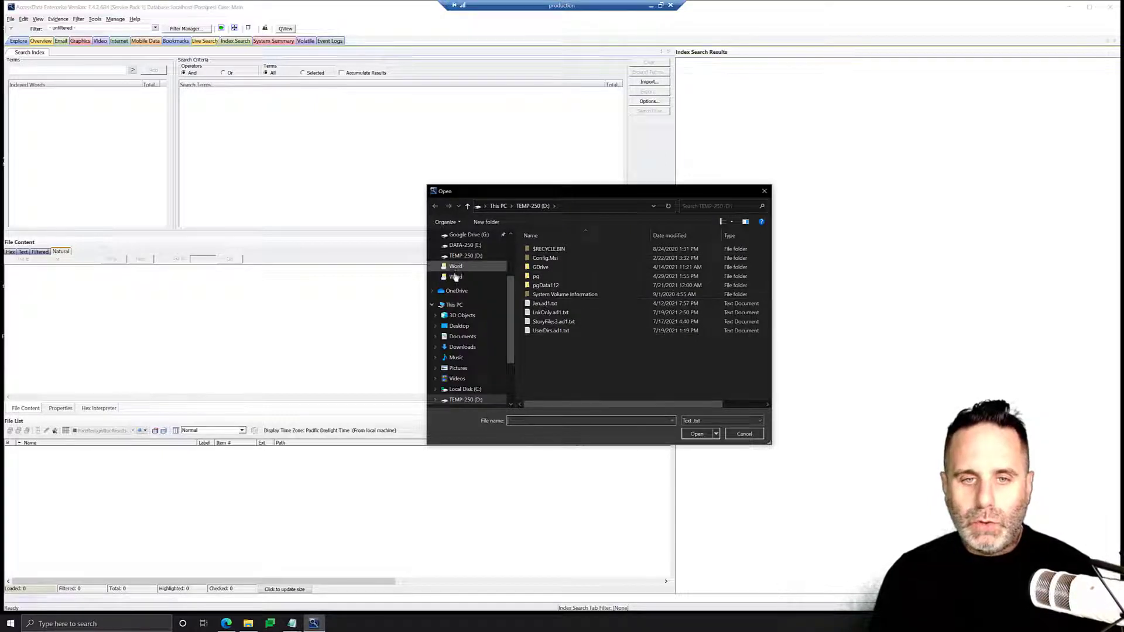
left_click(459, 325)
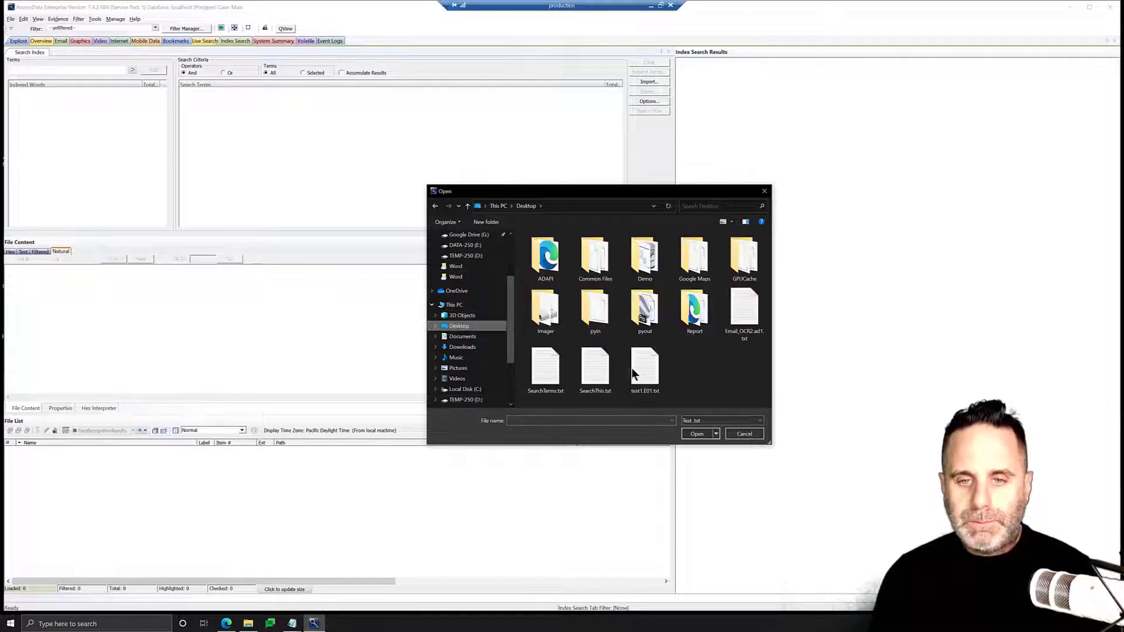
left_click(595, 369)
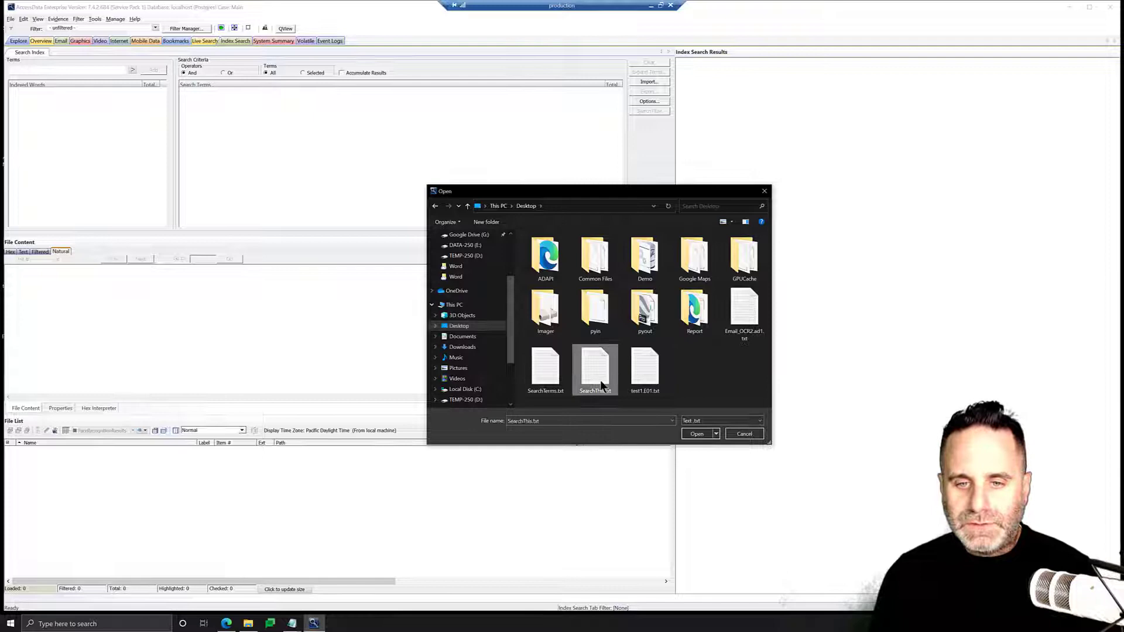
left_click(696, 434)
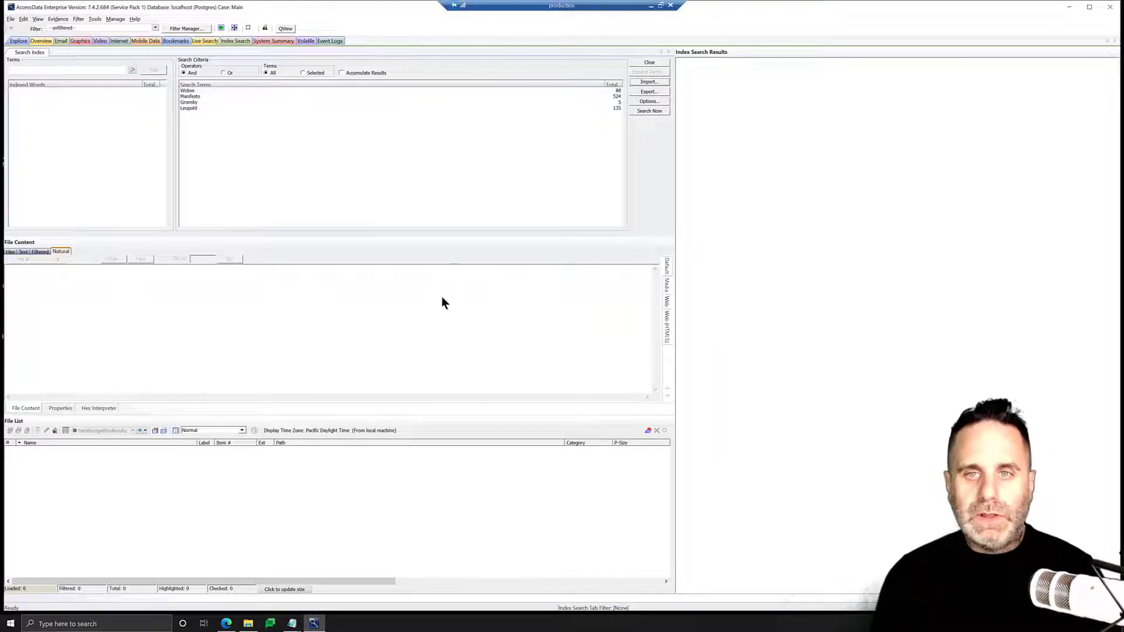
Set the search operator to Or and apply the Actual Files filter
left_click(222, 73)
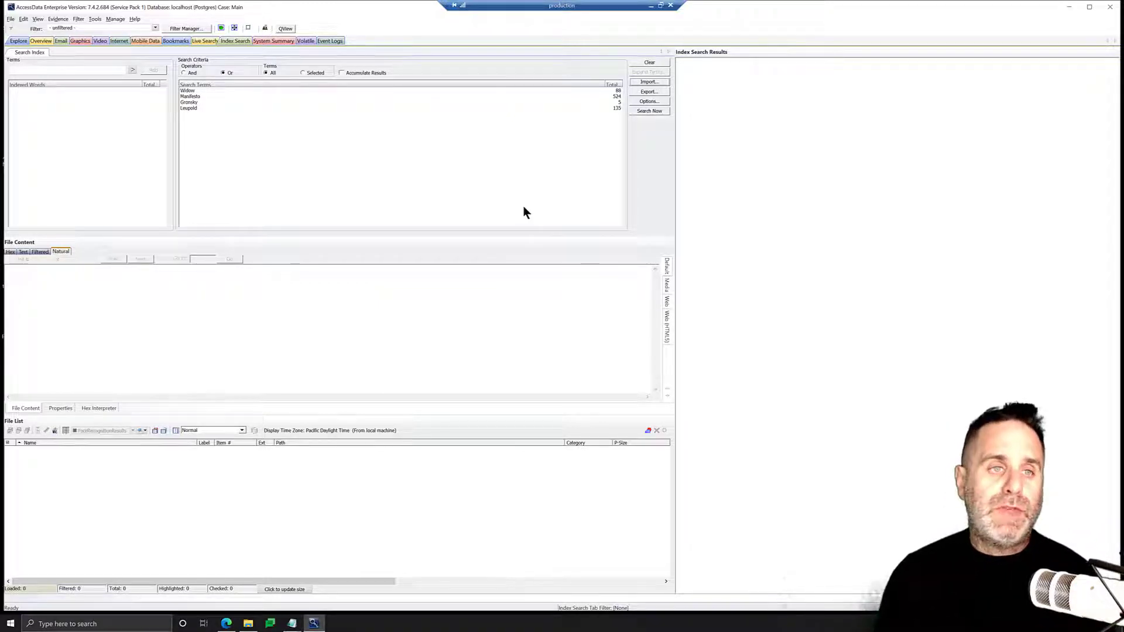
left_click(156, 28)
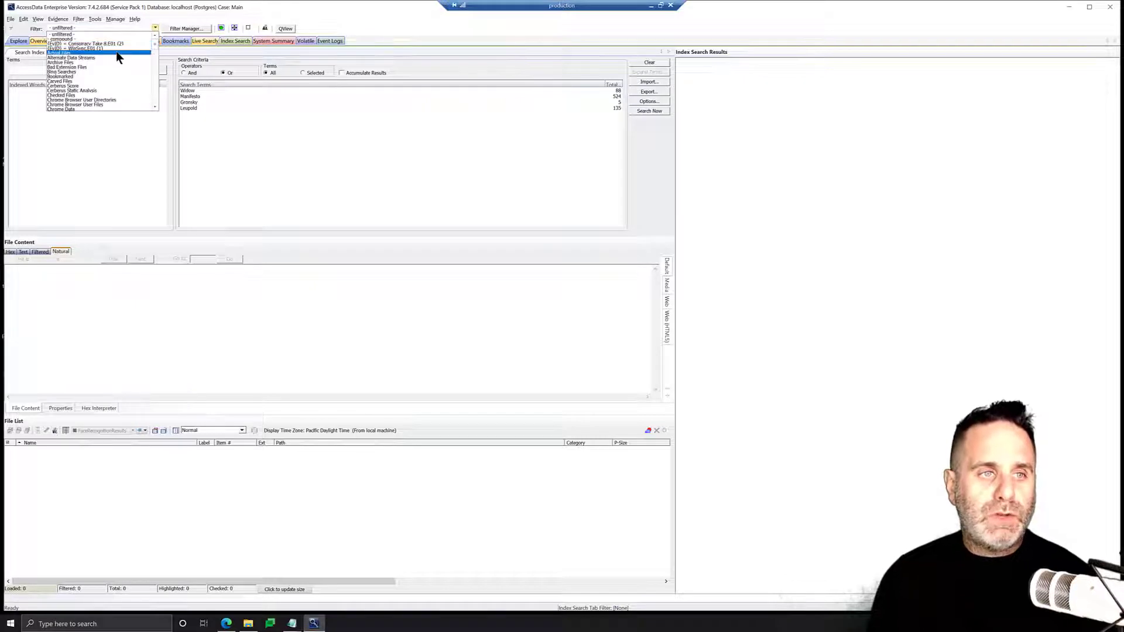
left_click(116, 51)
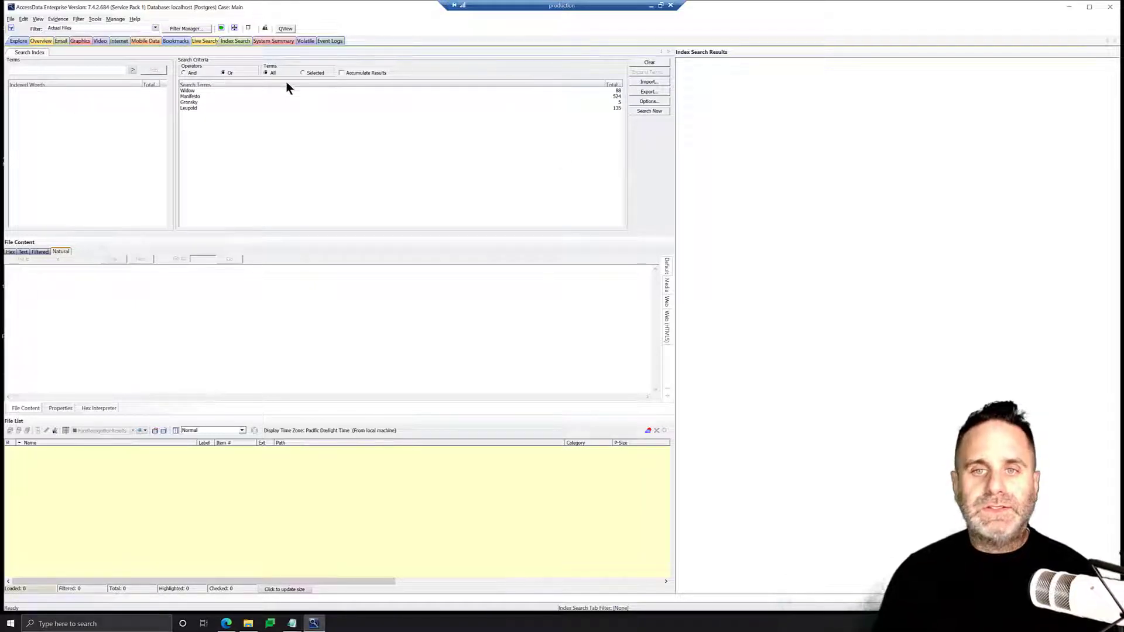
Run the index search including all files and load the search hits into the file list
left_click(644, 111)
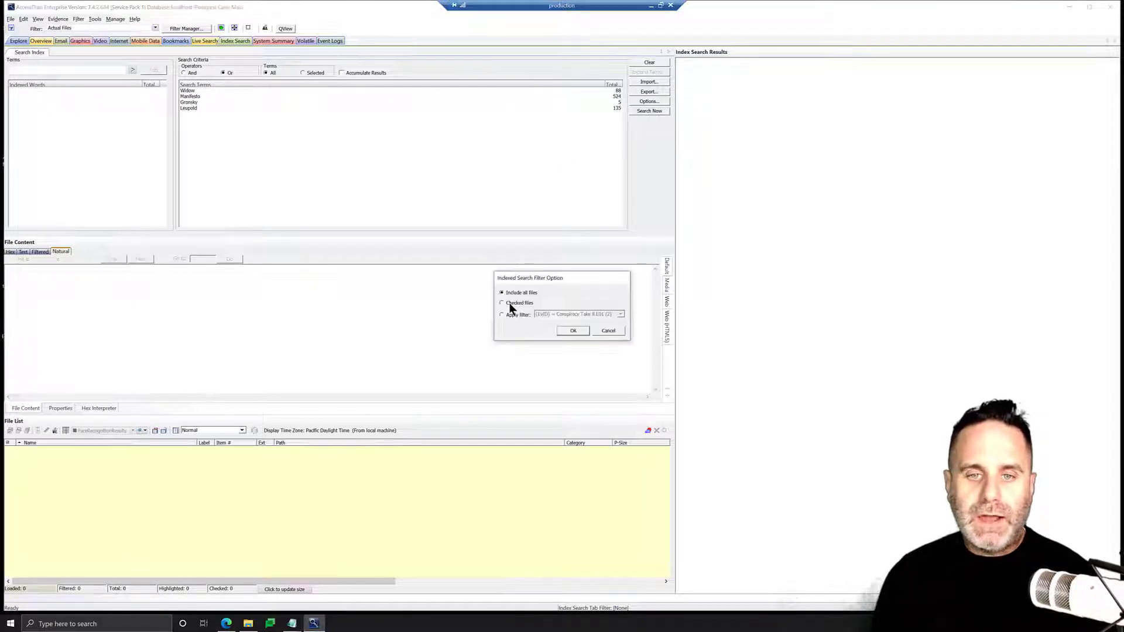
left_click(569, 331)
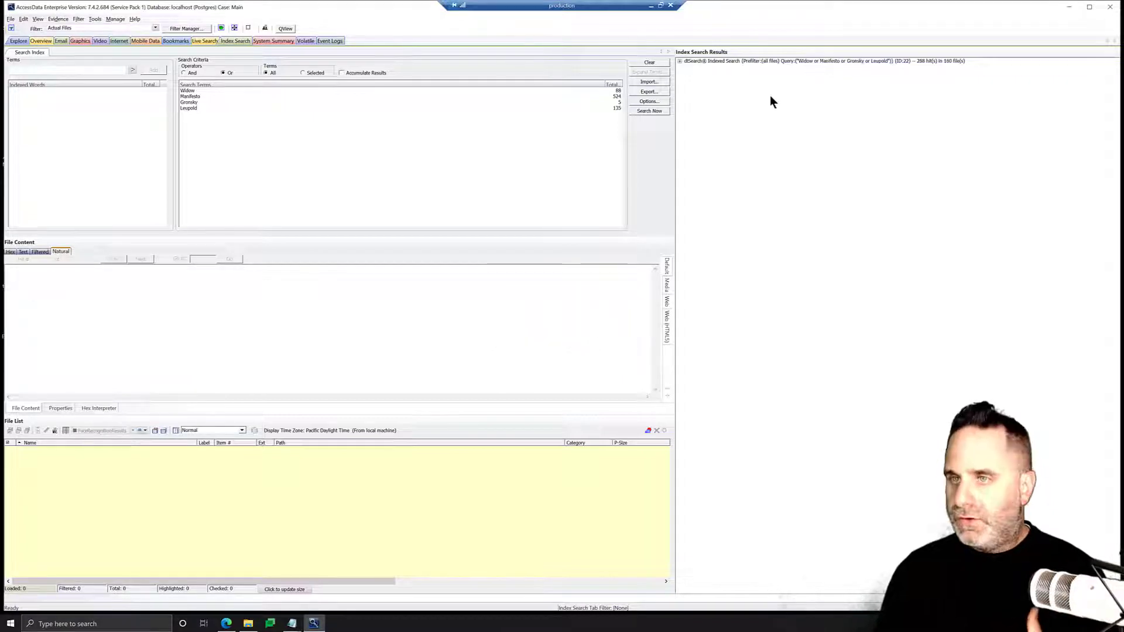
double_click(685, 61)
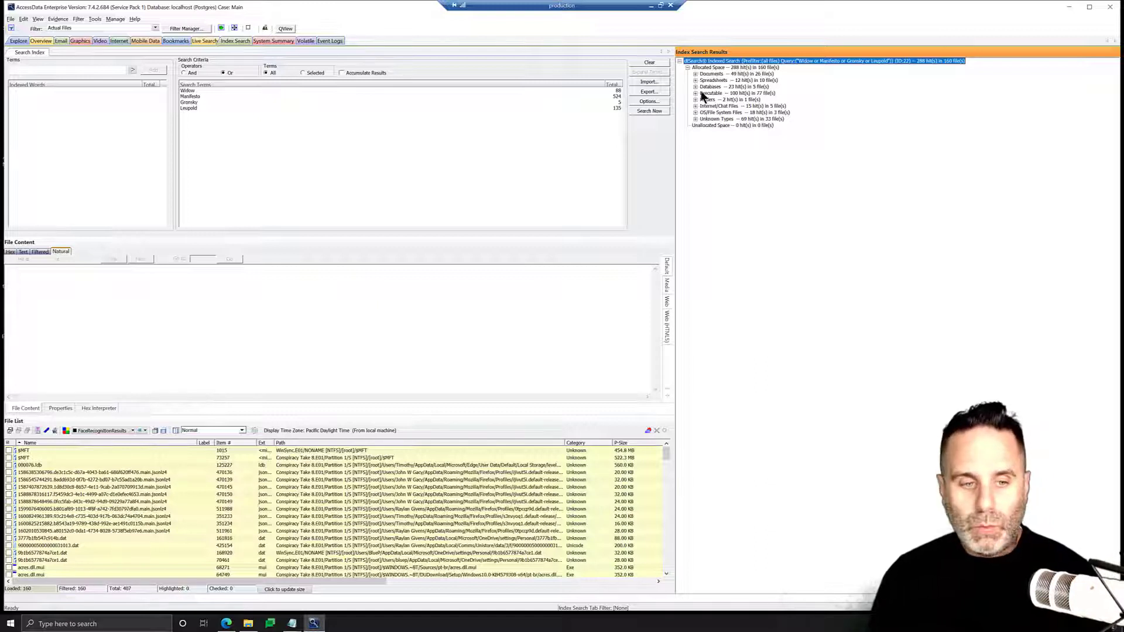
Widen the Label column and create a new local label named Search Results
left_click_drag(213, 443, 265, 444)
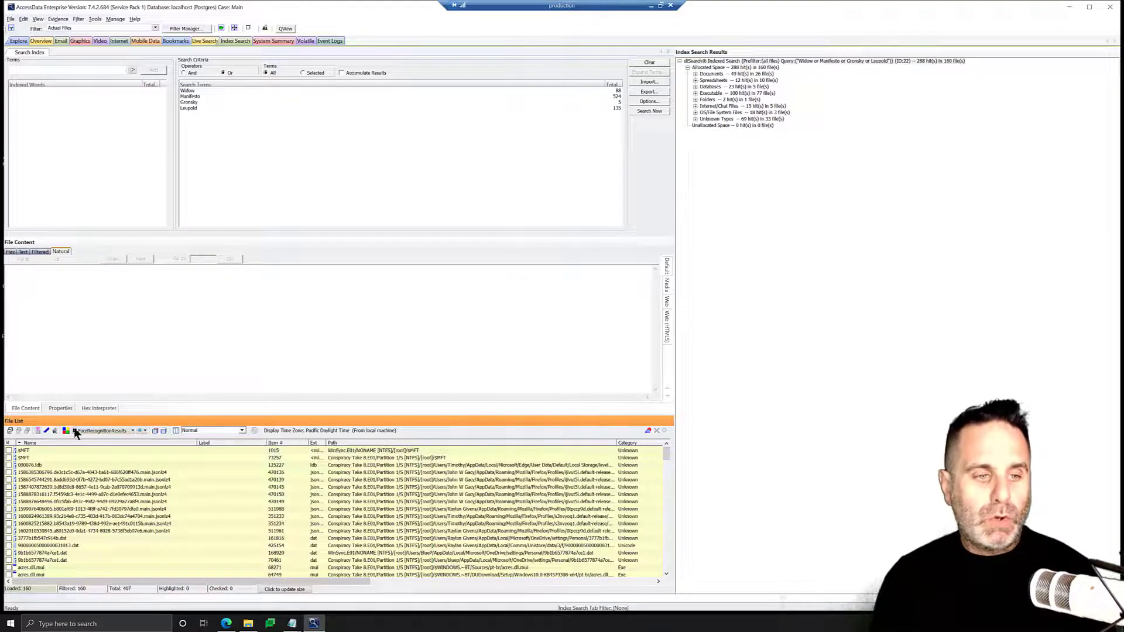
left_click(67, 431)
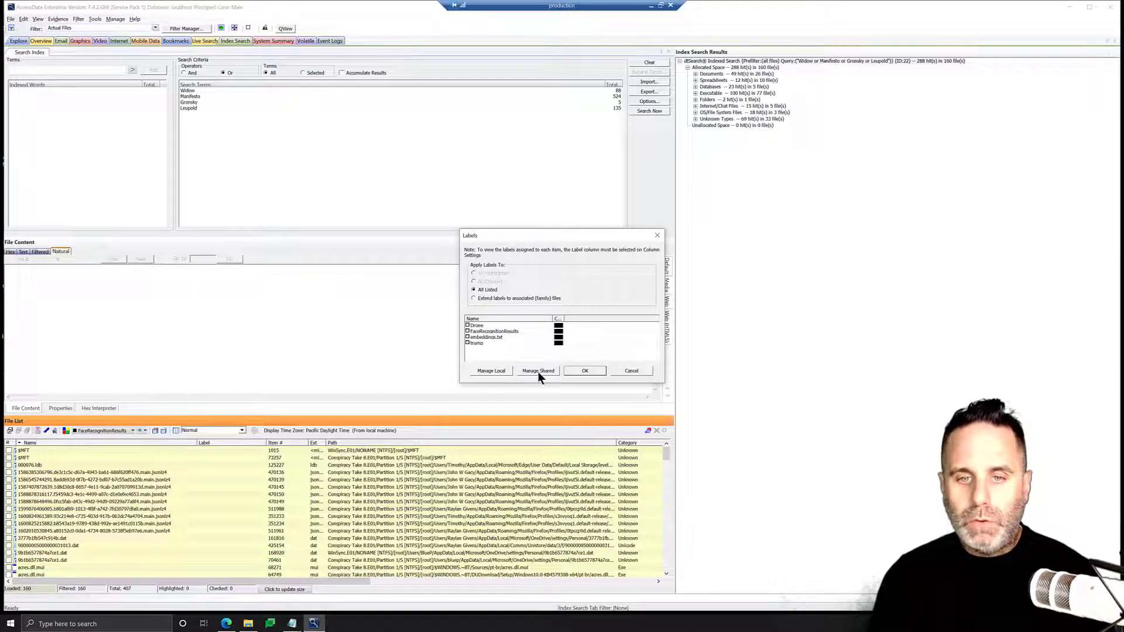
left_click(491, 371)
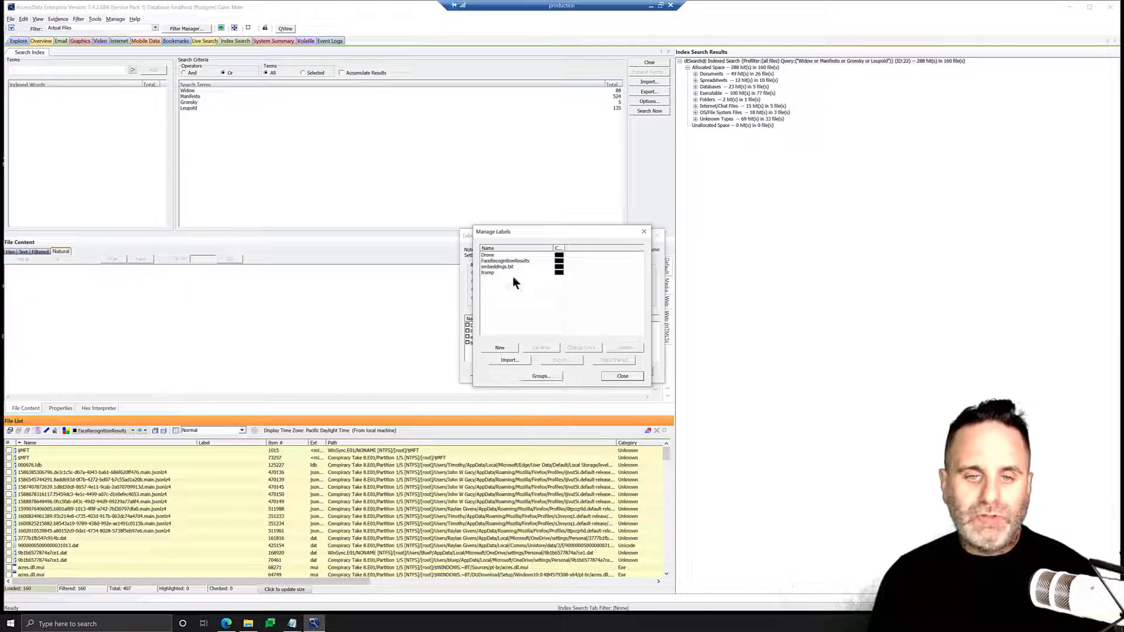
left_click(500, 349)
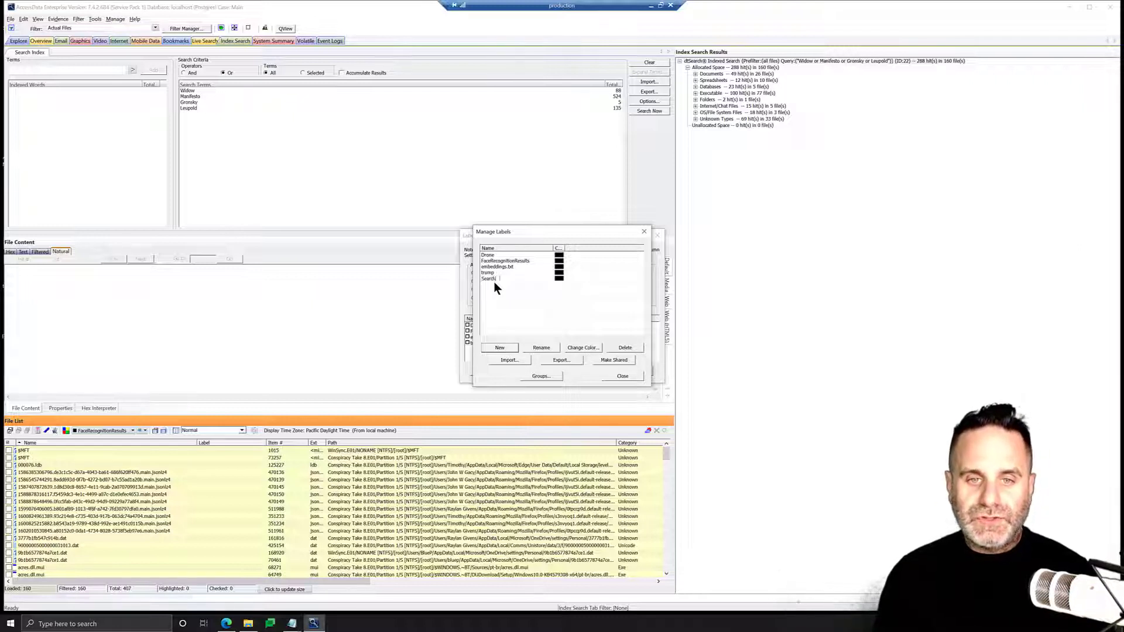
type("Search Results")
key("Return")
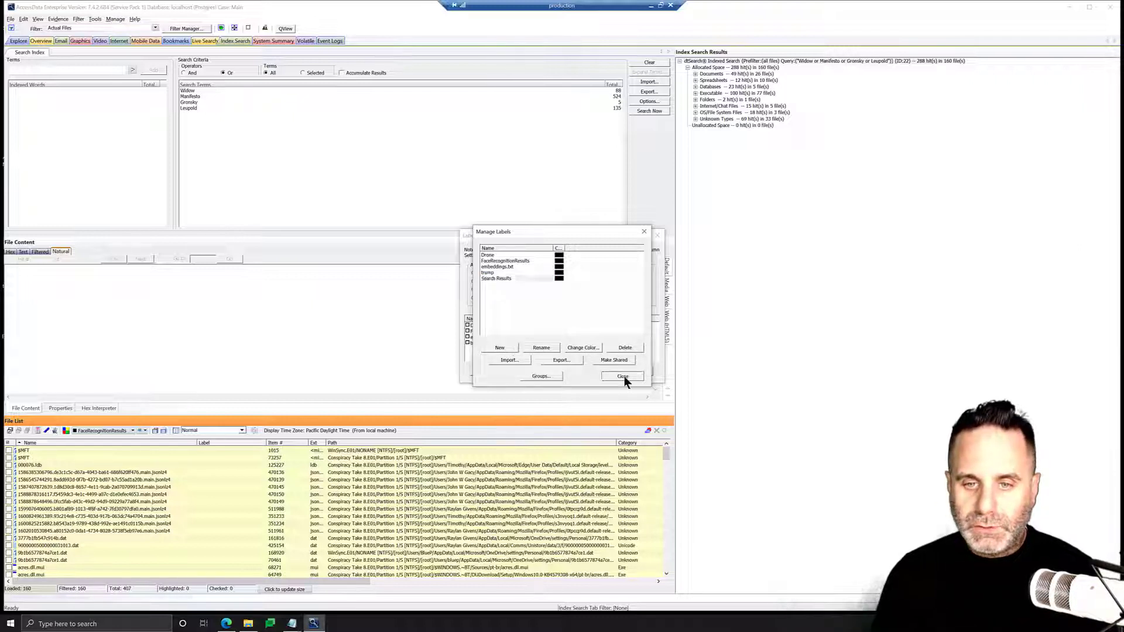
left_click(623, 376)
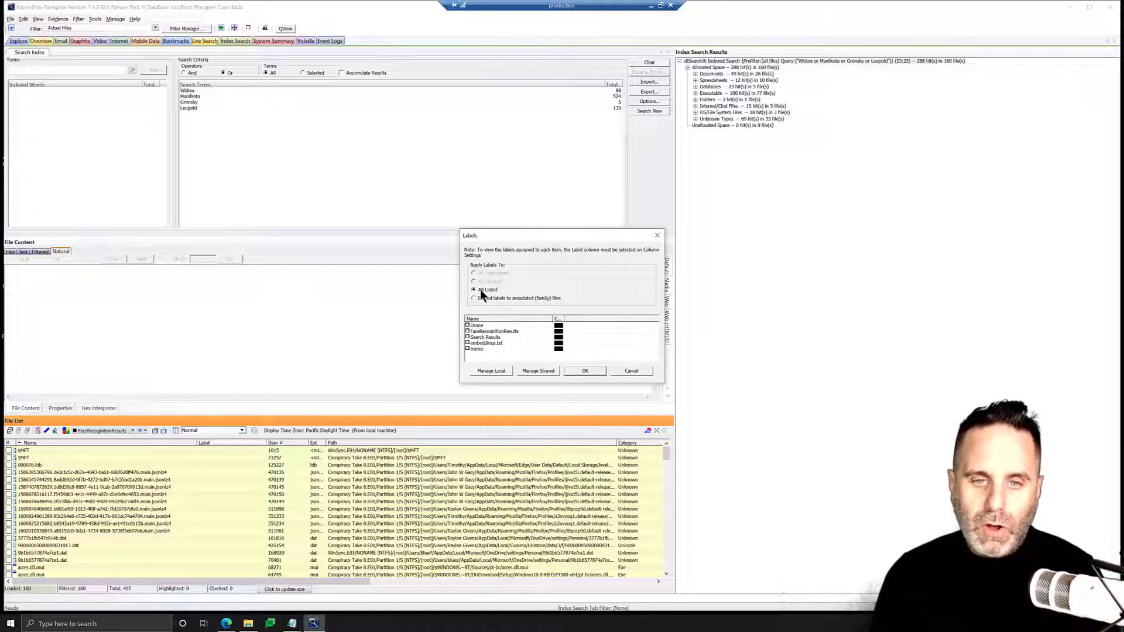
Apply the Search Results label to all listed files
left_click(467, 338)
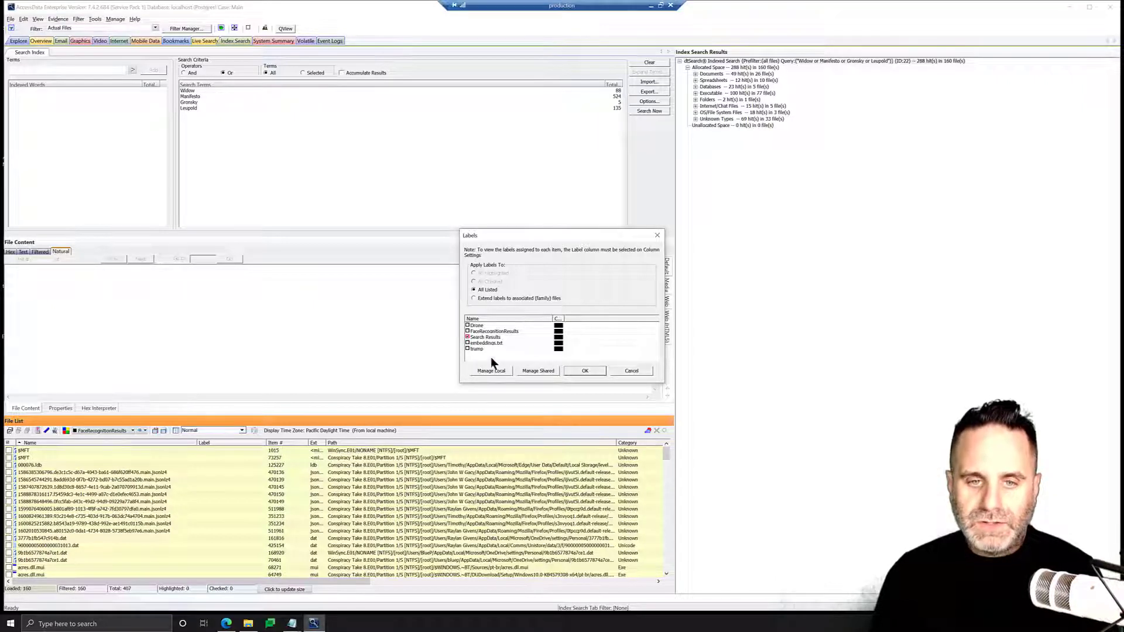
left_click(586, 371)
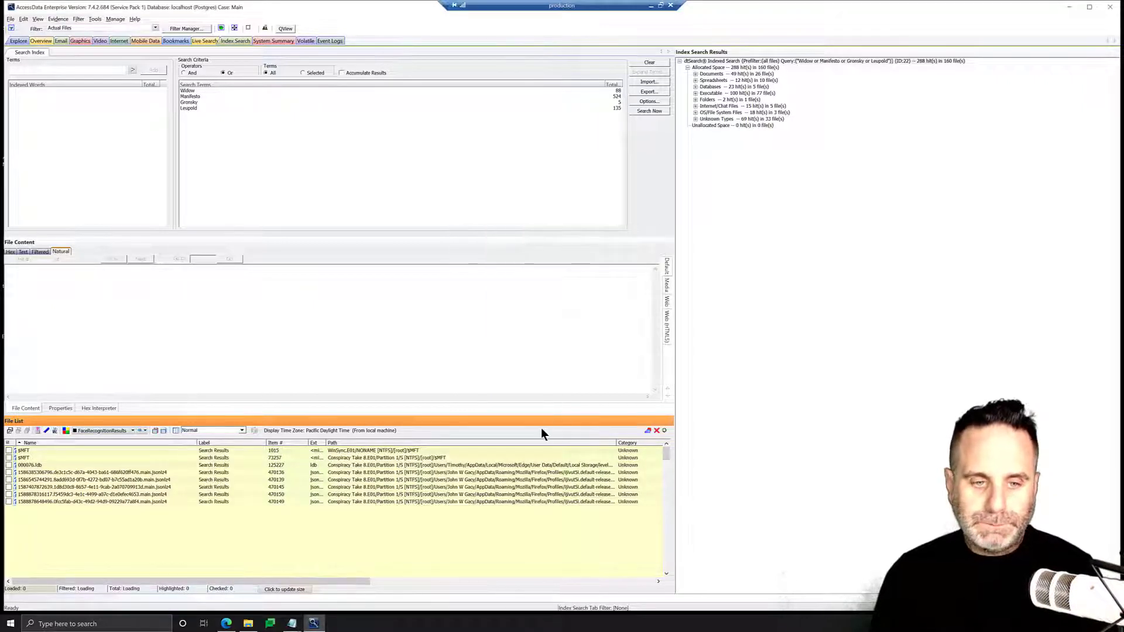
scroll(234, 498, "down", 10)
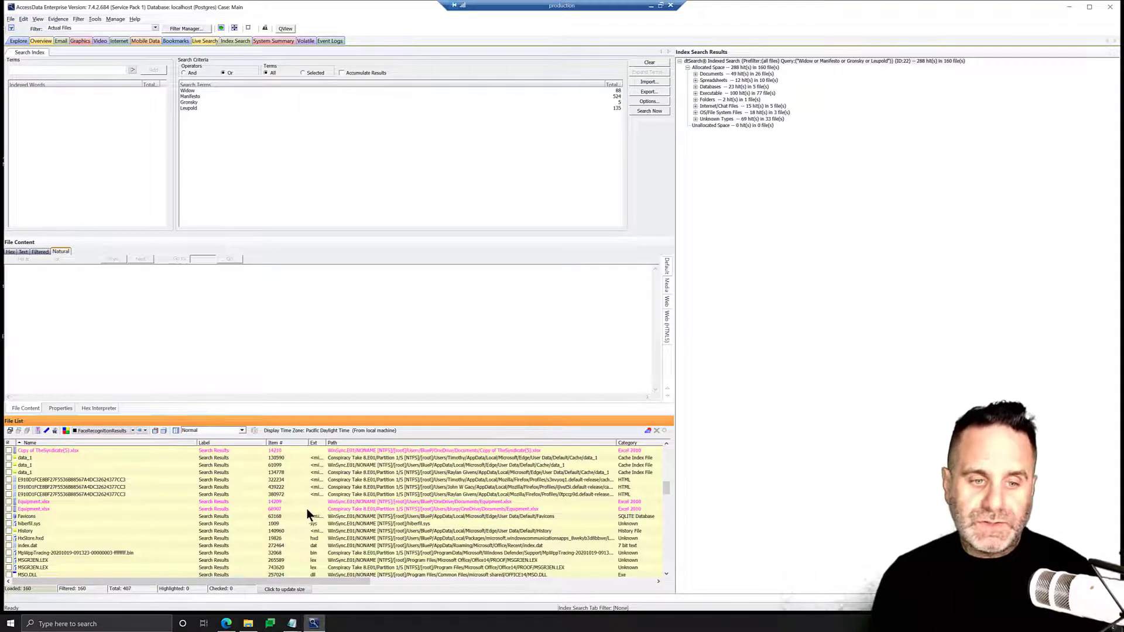
scroll(328, 498, "up", 3)
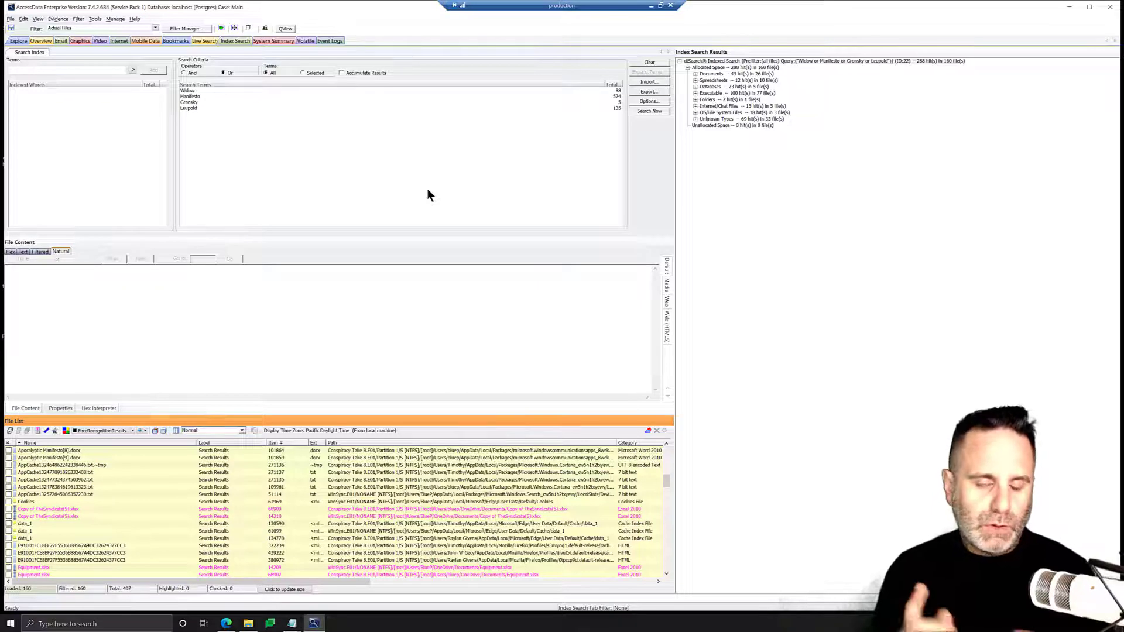
Start a new report and enable the File Paths and File Properties sections in its outline
left_click(11, 20)
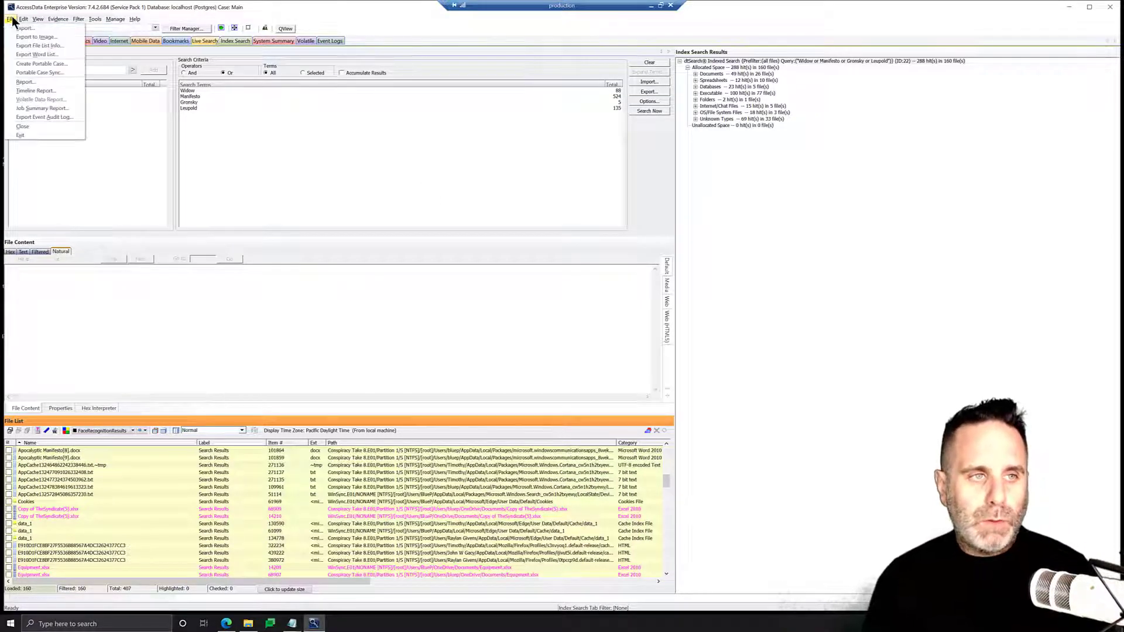
left_click(27, 82)
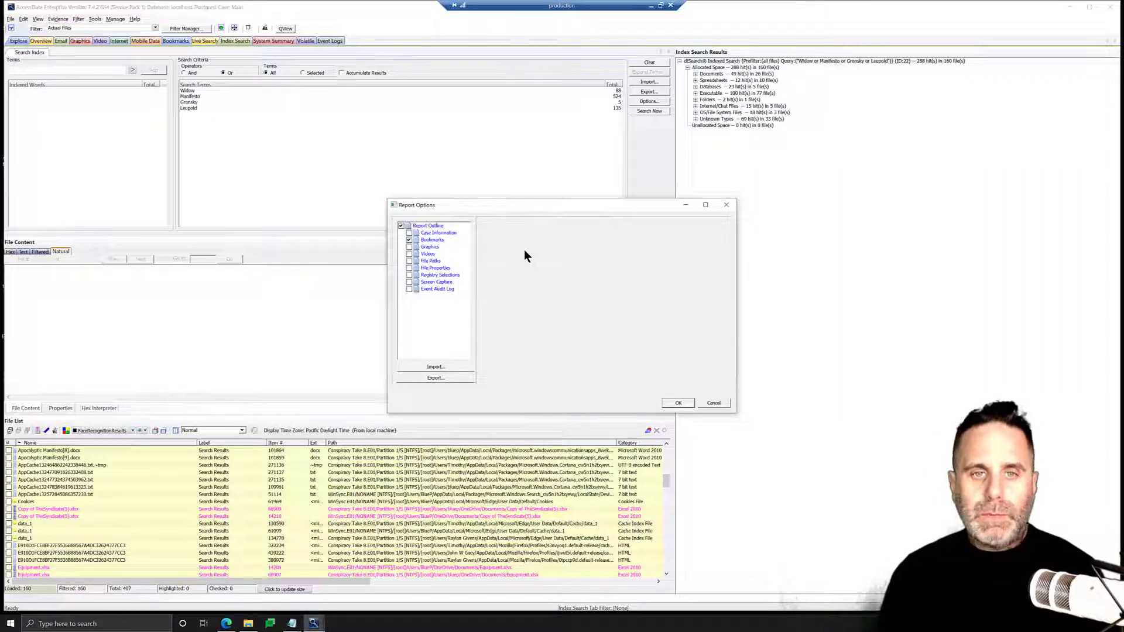
left_click(431, 232)
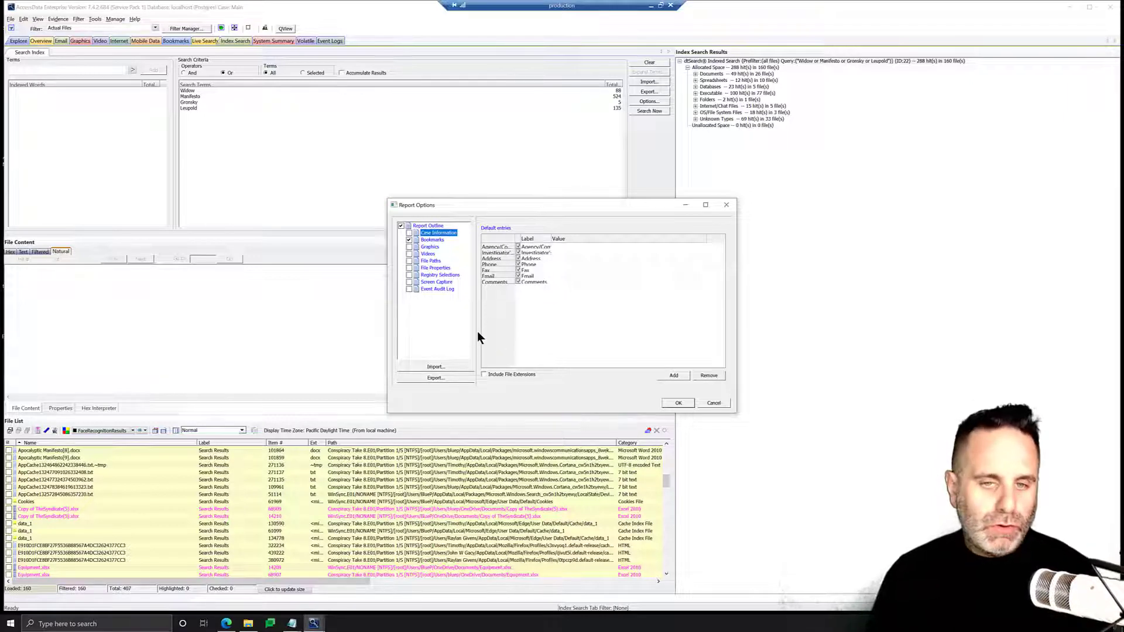
left_click(409, 240)
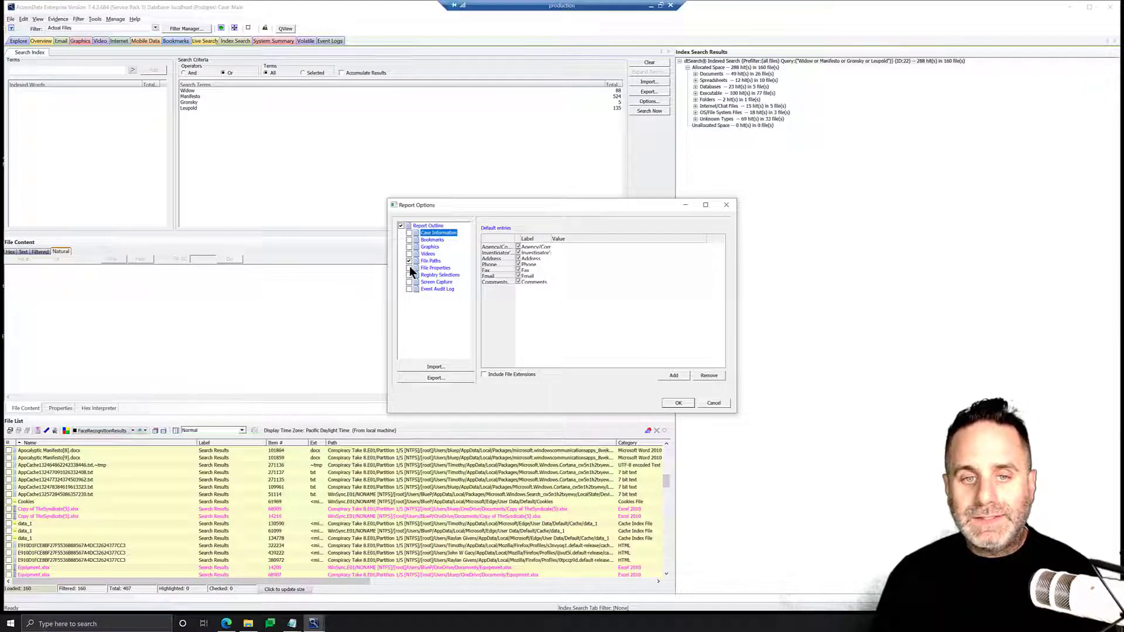
left_click(409, 267)
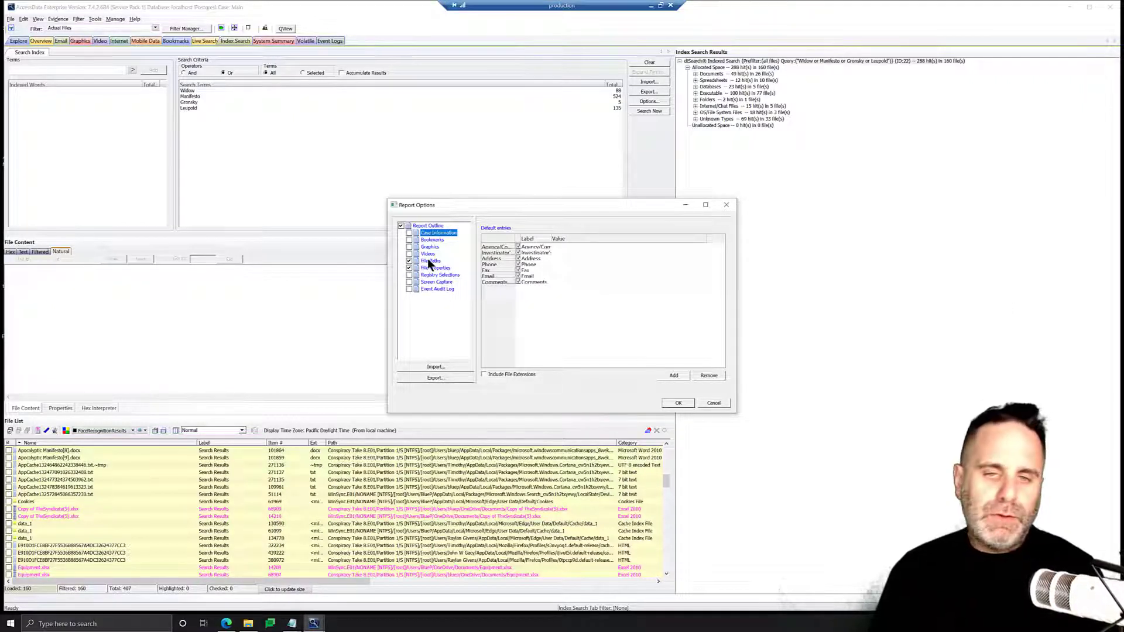
Add the Search Results label to the File Paths section's selected categories
left_click(428, 260)
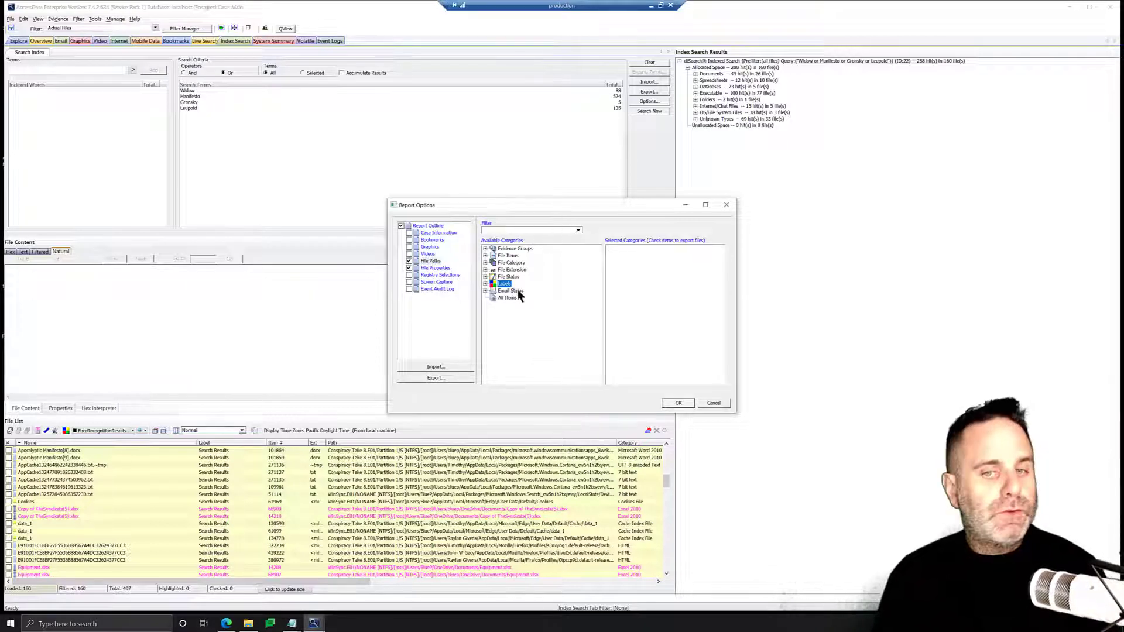
left_click(485, 284)
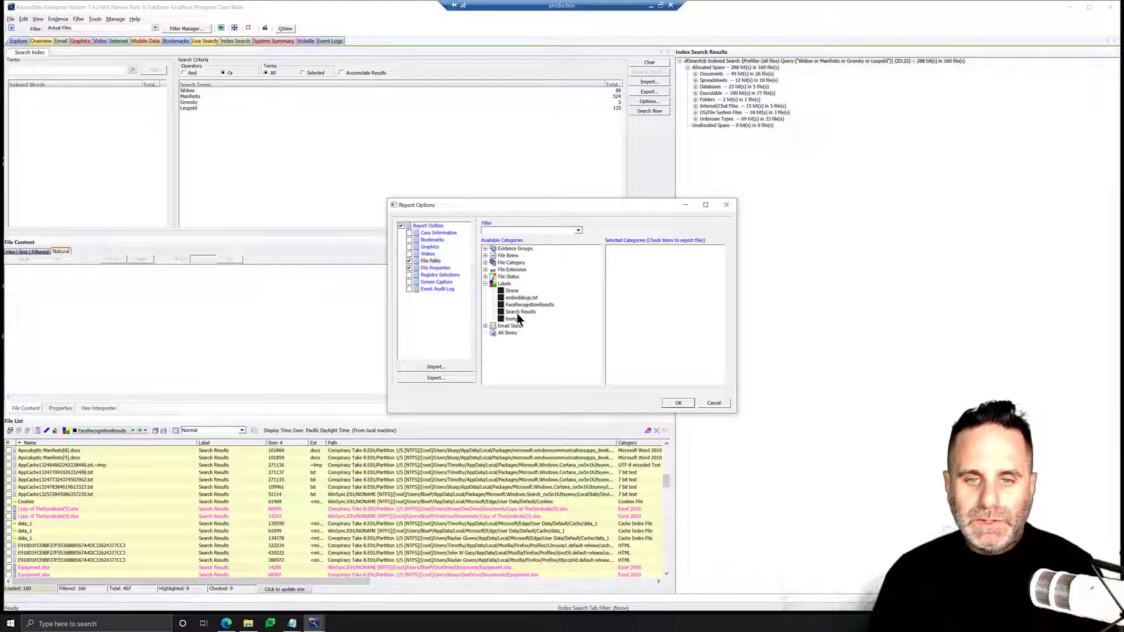
left_click_drag(517, 310, 647, 261)
left_click(625, 256)
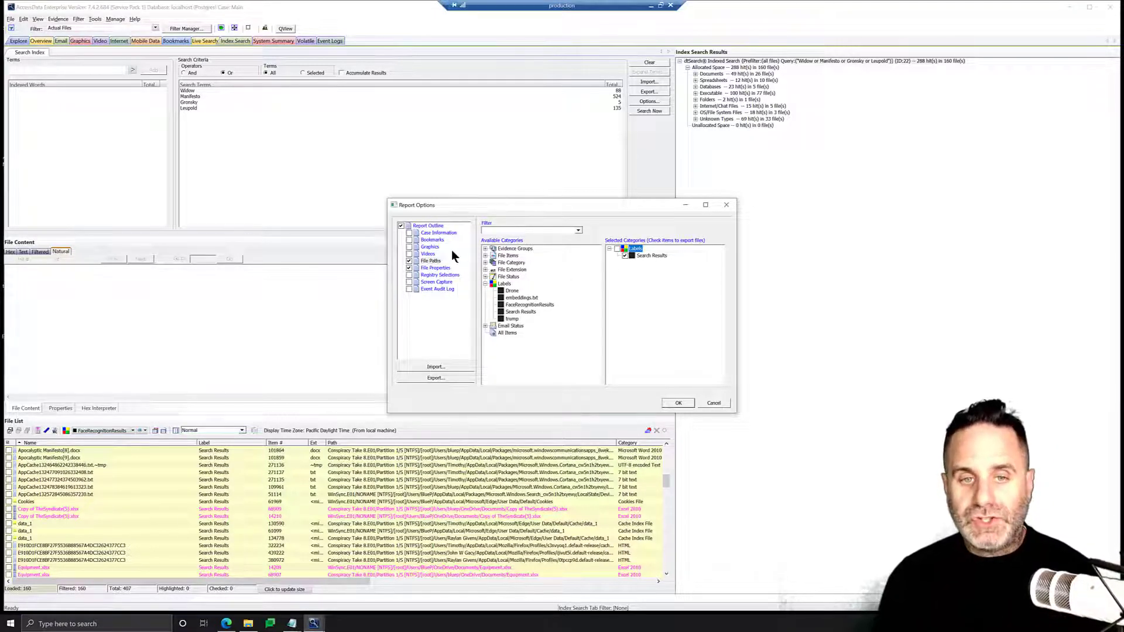
Add the Search Results label to the File Properties section's selected categories
left_click(437, 267)
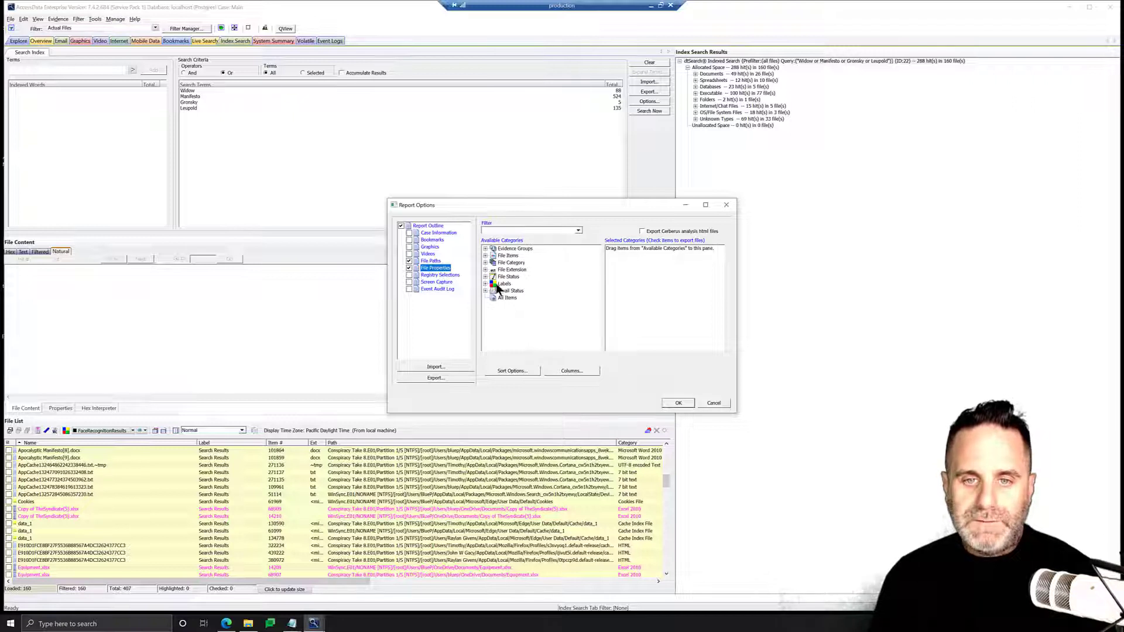
left_click(484, 284)
left_click_drag(519, 312, 637, 309)
left_click(624, 256)
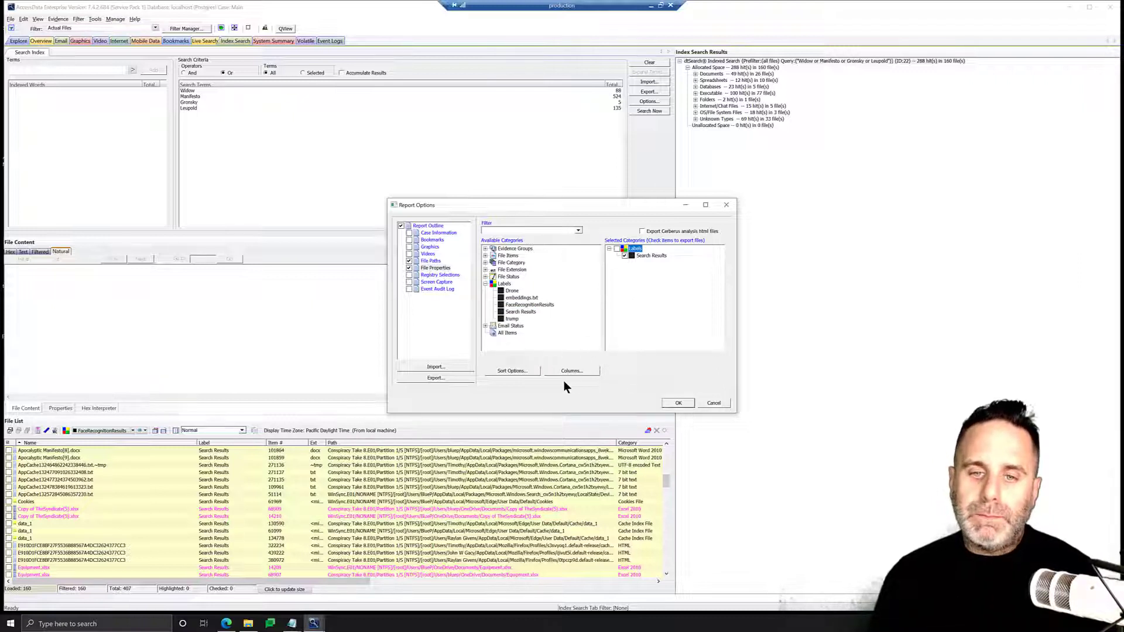
Copy the Reports: Standard column template to start a new column template named Search Results
left_click(579, 372)
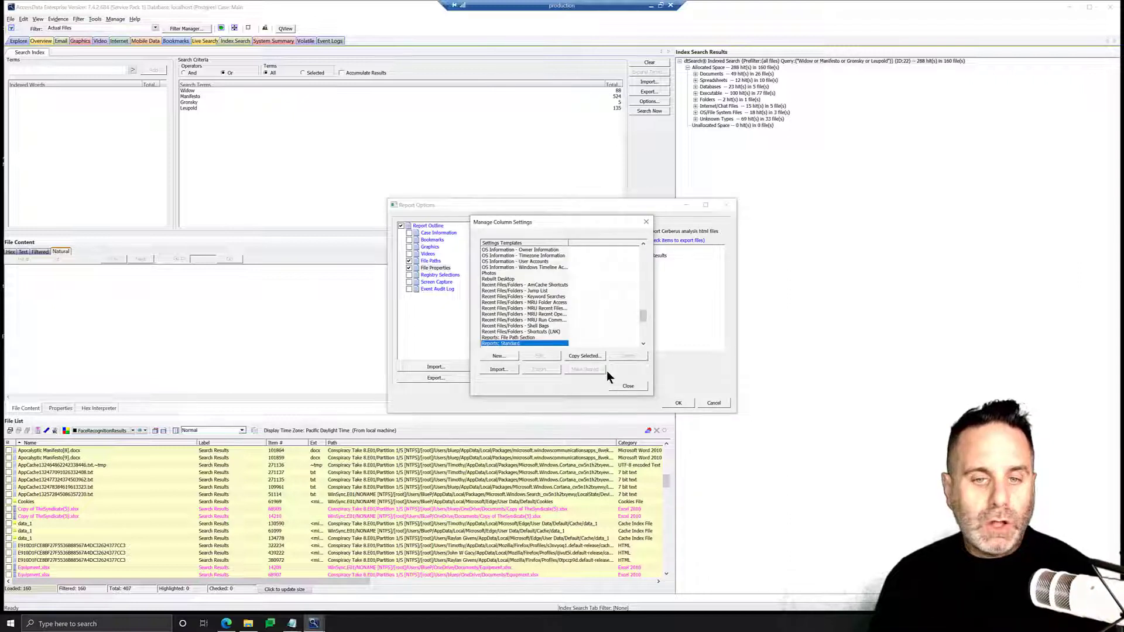
scroll(567, 323, "down", 1)
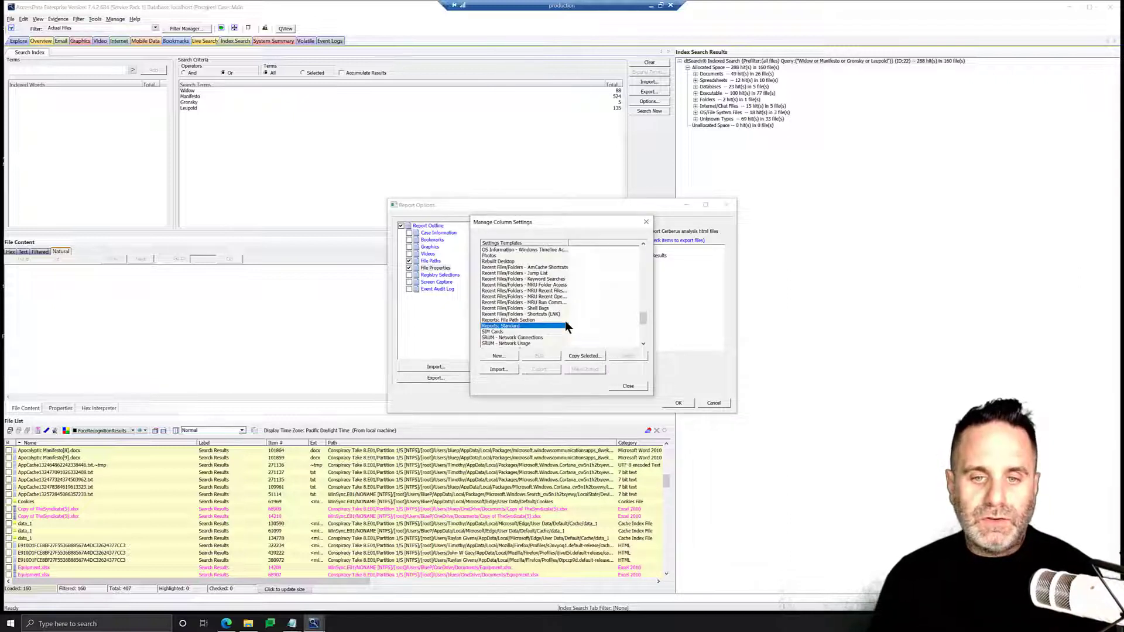
scroll(566, 326, "down", 1)
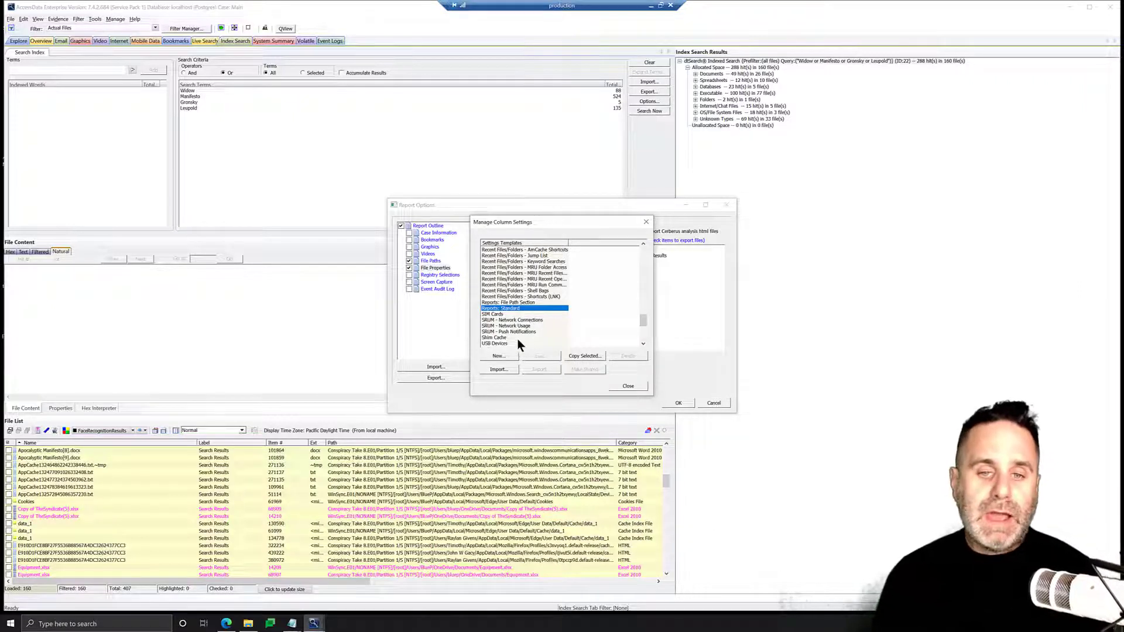
left_click(582, 355)
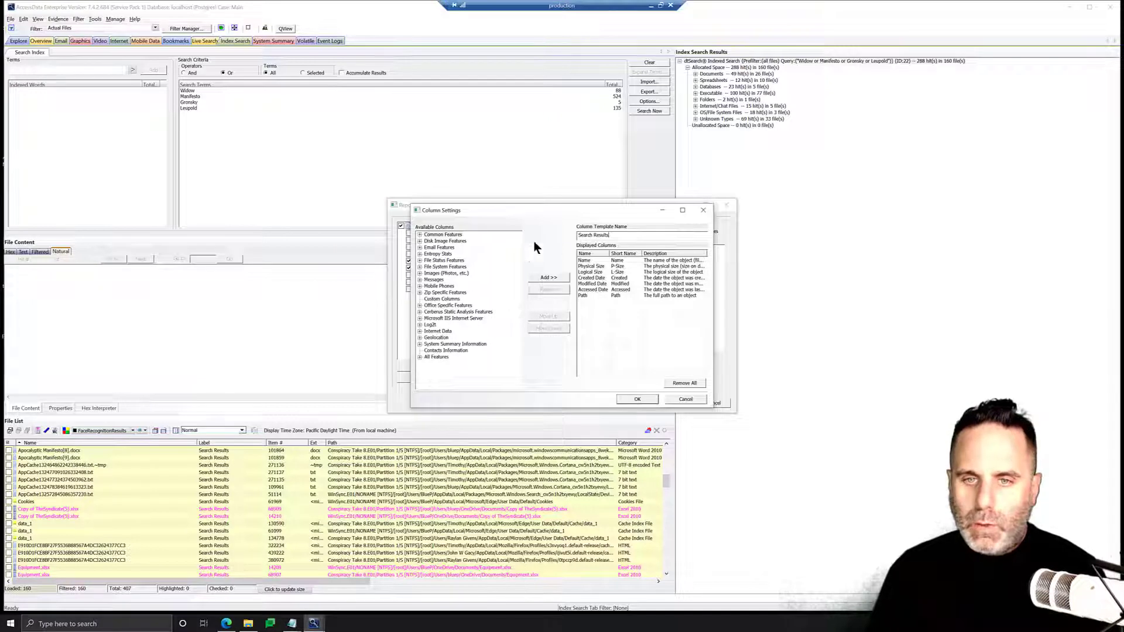
Add the File Type column from Common Features to the Search Results column template
left_click(419, 235)
left_click_drag(517, 255, 518, 280)
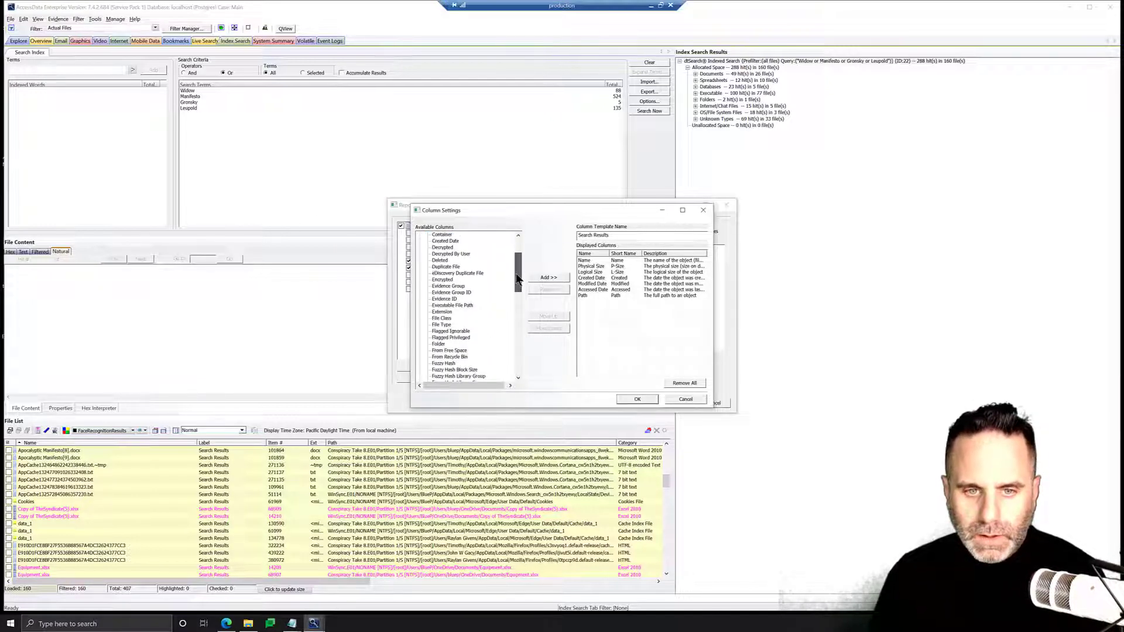
left_click(442, 324)
left_click(544, 277)
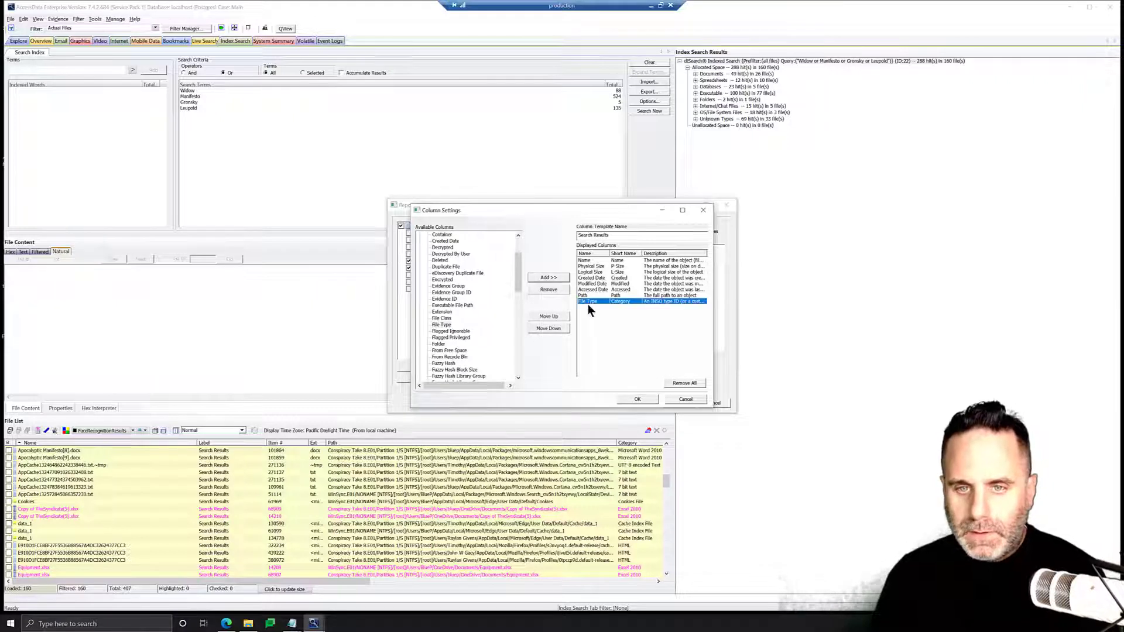
Move File Type up to second position and Path up to third position in the displayed columns
left_click(548, 316)
left_click(548, 316)
left_click(549, 316)
left_click(549, 316)
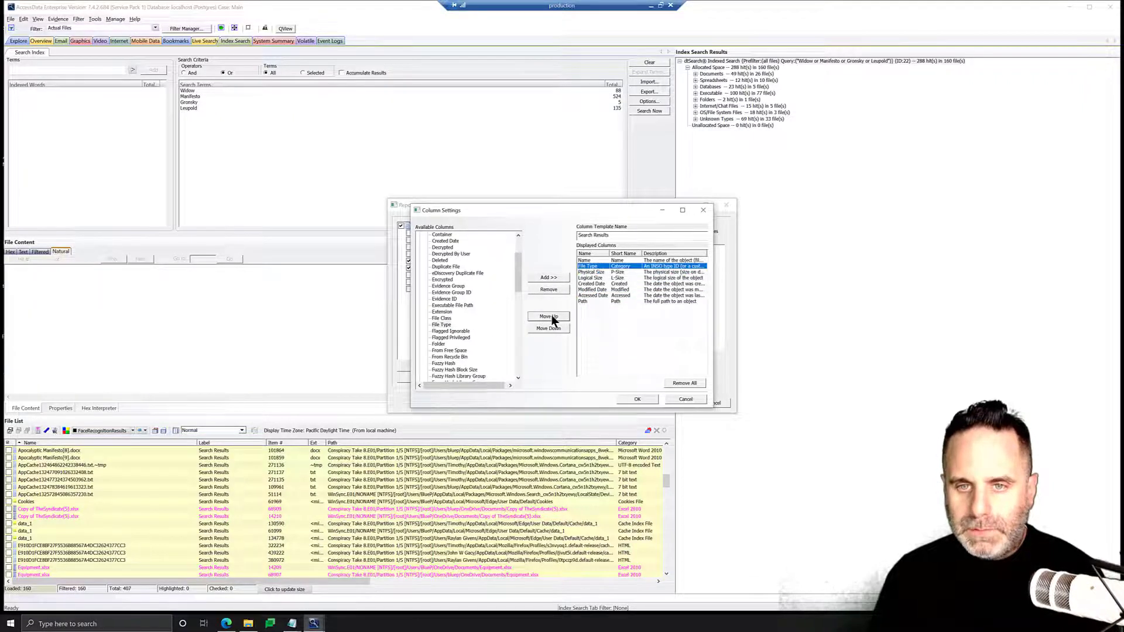
left_click(585, 301)
left_click(549, 316)
left_click(549, 316)
left_click(549, 316)
left_click(549, 316)
left_click(549, 317)
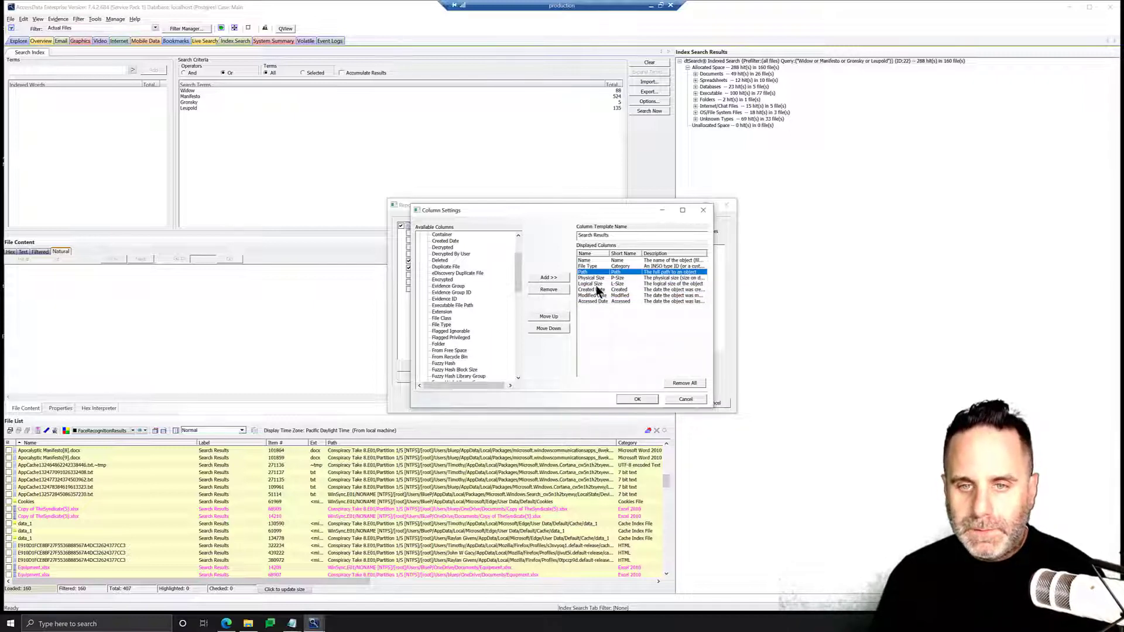
Move the Logical Size column down to the end of the displayed columns
left_click(592, 284)
left_click(549, 328)
left_click(549, 328)
left_click(549, 328)
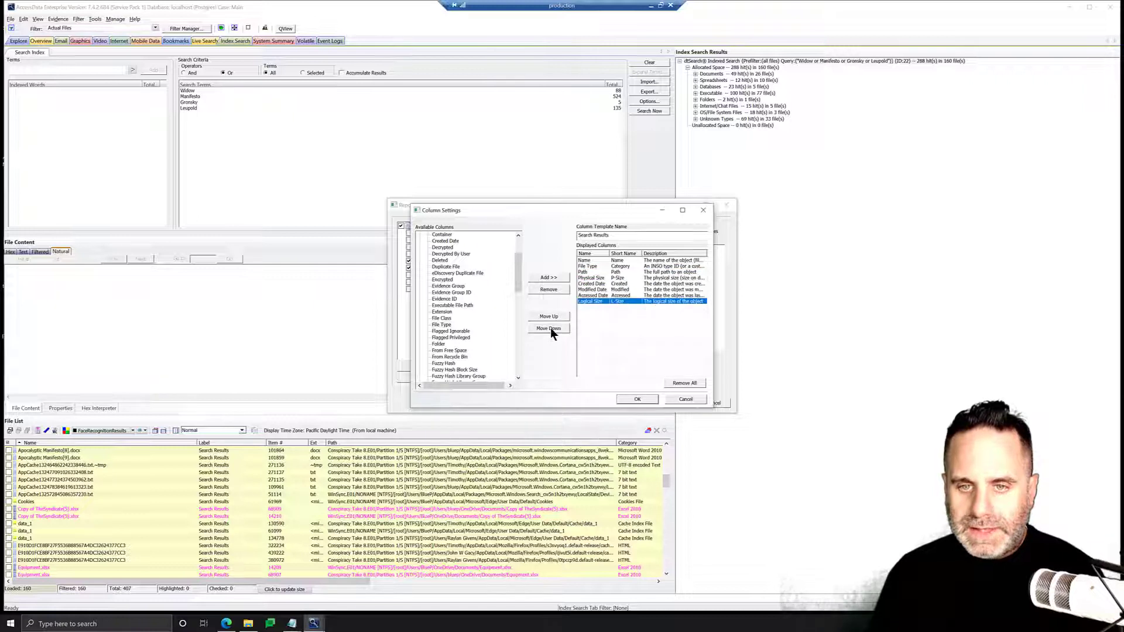
Remove the Physical Size and Accessed Date columns from the template
left_click(598, 278)
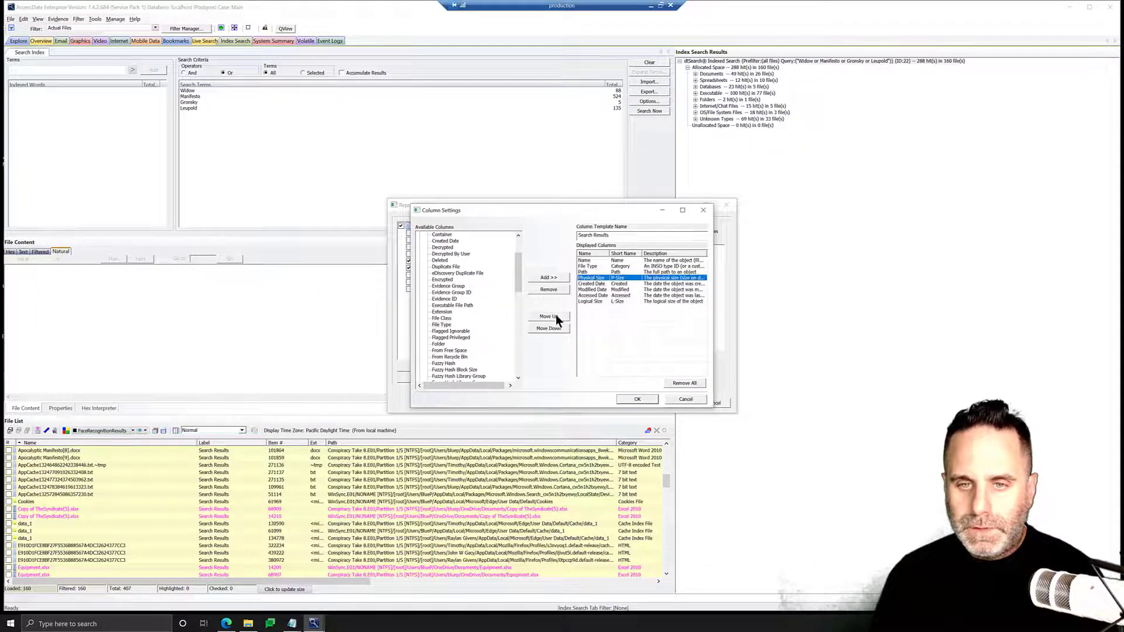
left_click(551, 289)
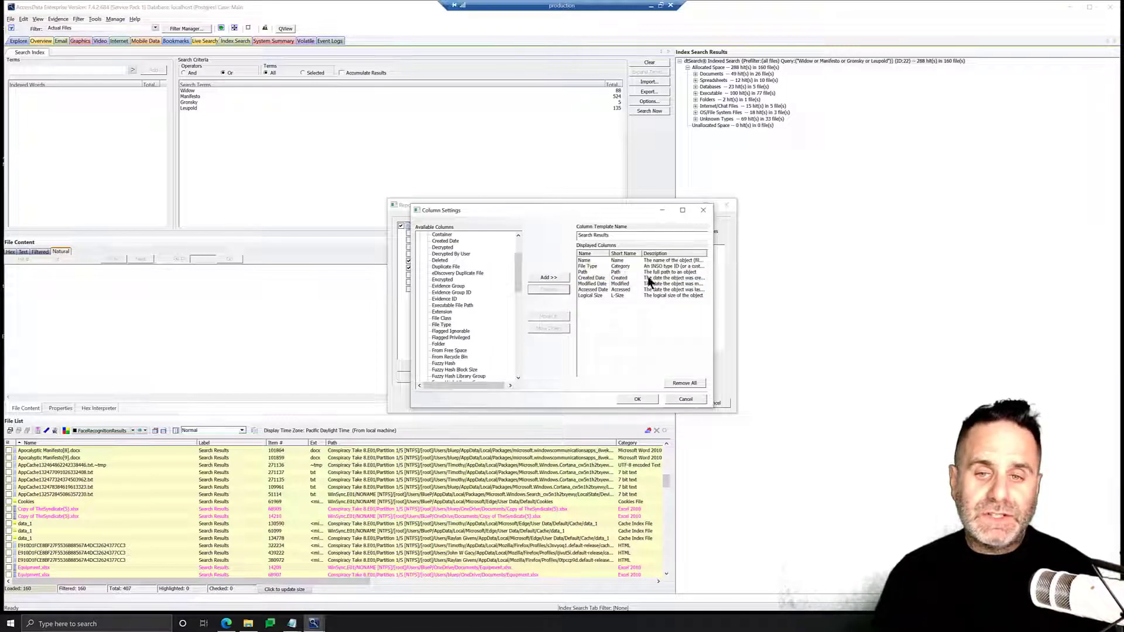
left_click(587, 289)
left_click(557, 288)
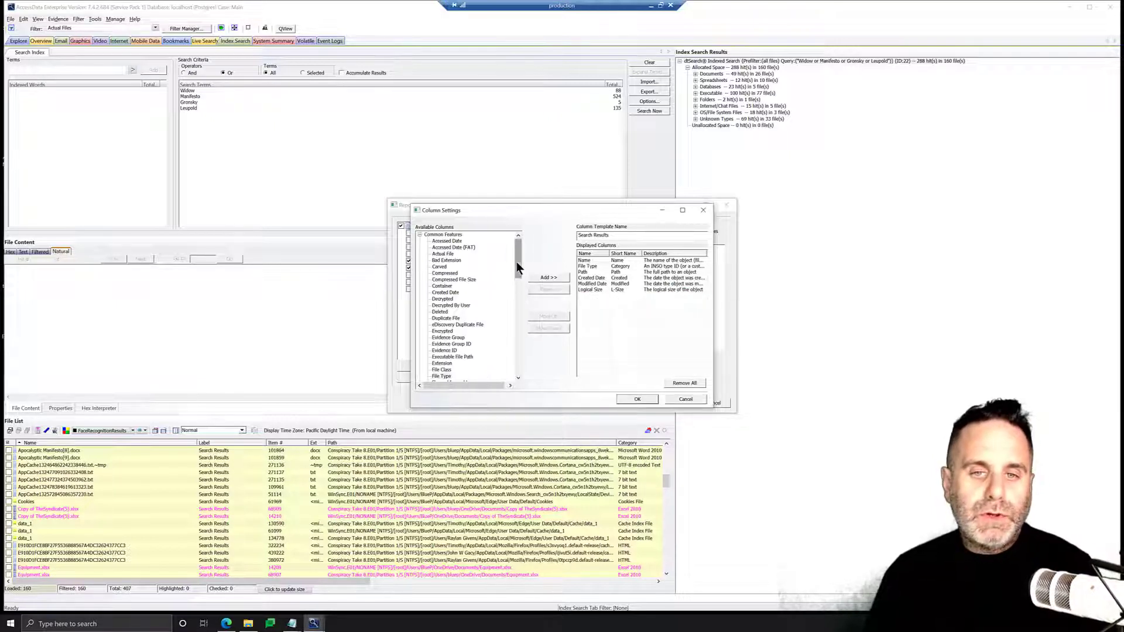
Add the Owner Name and Owner SID columns from All Features to the template
left_click_drag(518, 268, 517, 373)
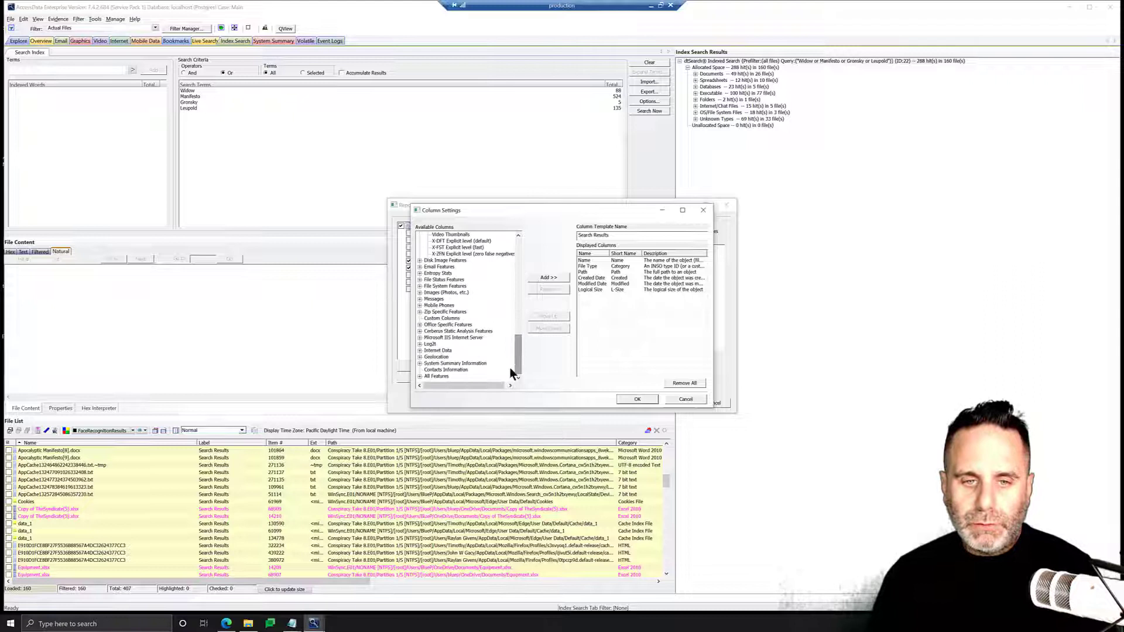
left_click(419, 376)
left_click_drag(518, 254, 521, 310)
scroll(477, 329, "down", 3)
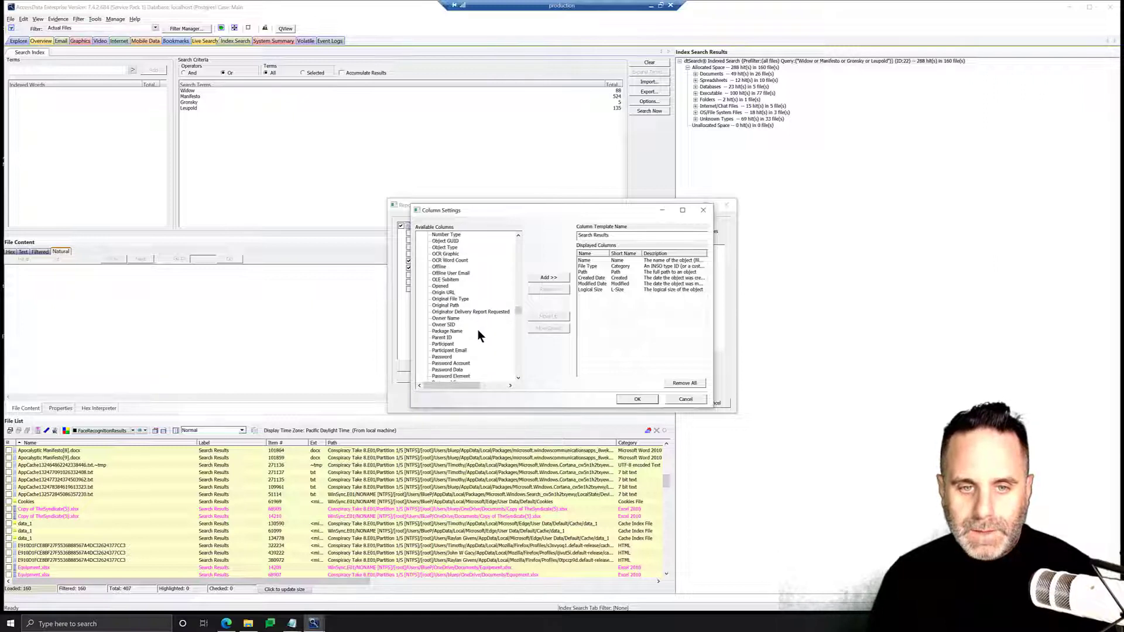
left_click(446, 299)
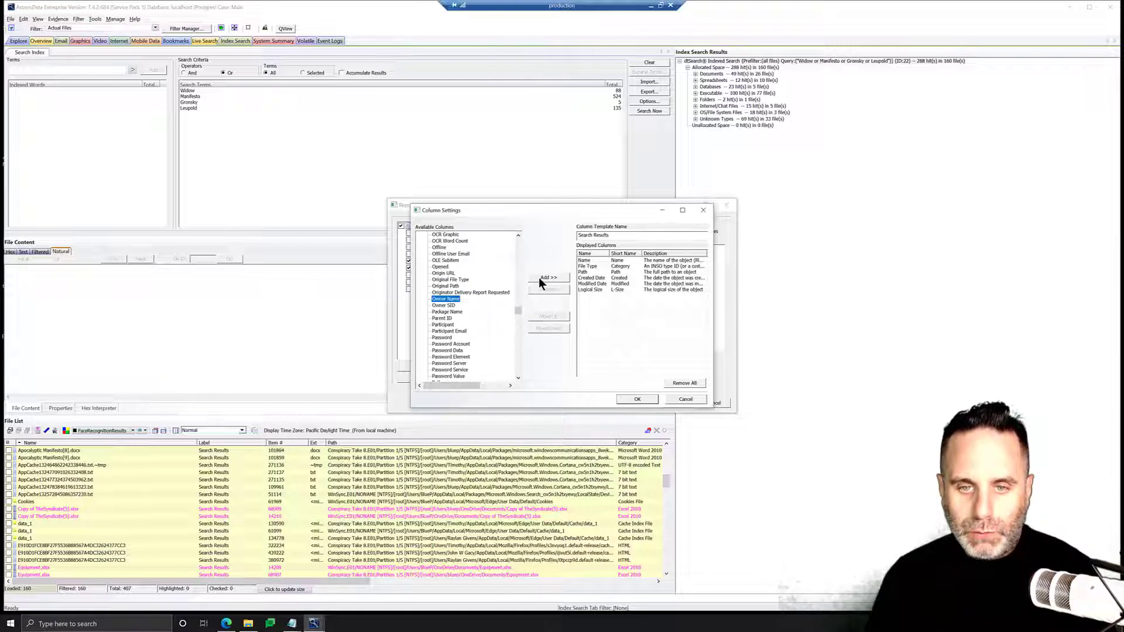
left_click(539, 278)
left_click(446, 305)
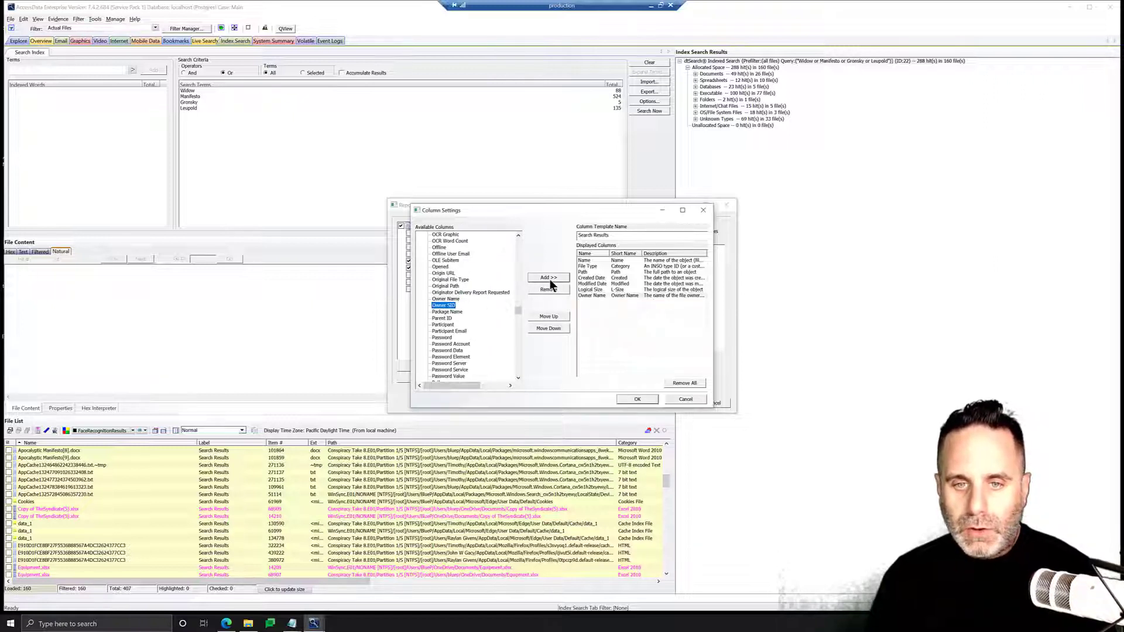
left_click(549, 278)
Move Owner Name and Owner SID above Logical Size in the displayed columns
left_click(590, 297)
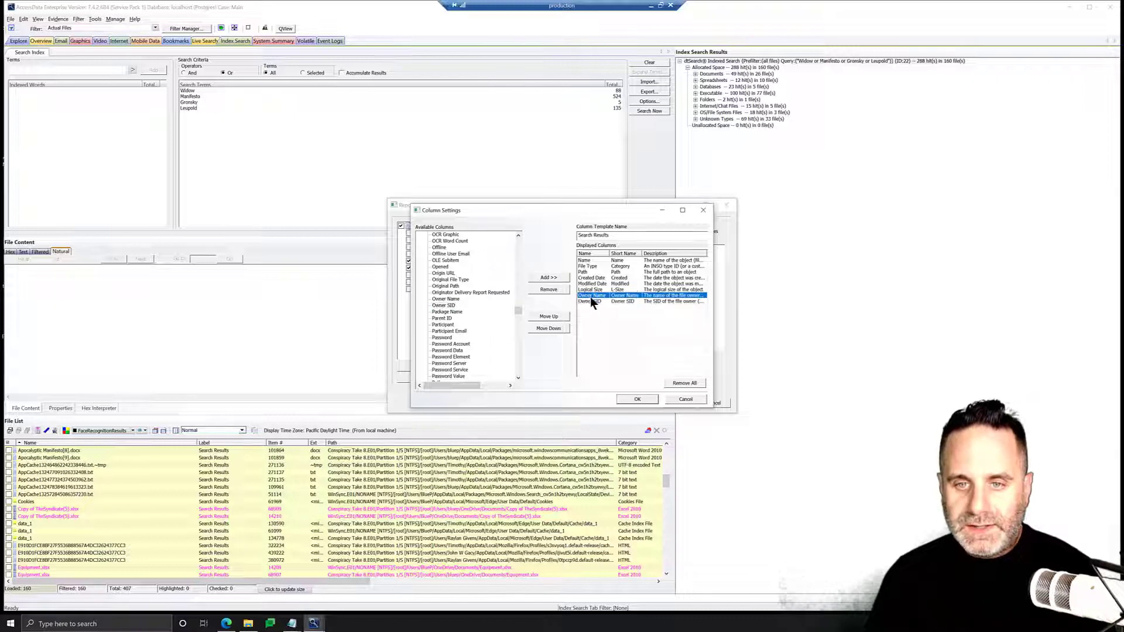
left_click(549, 317)
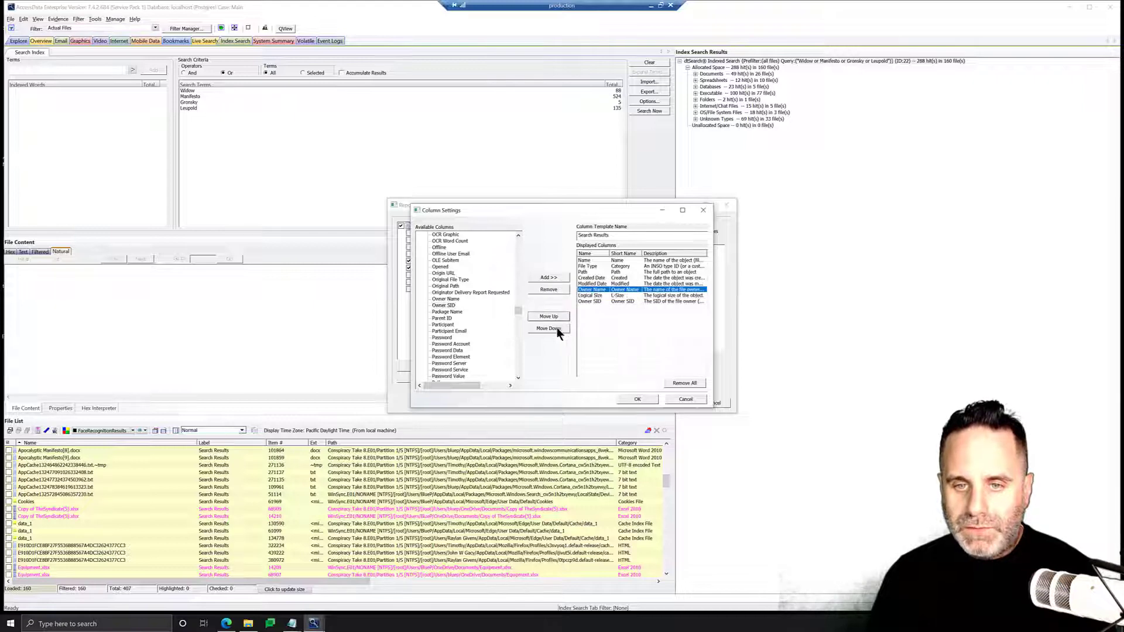
left_click(579, 302)
left_click(549, 318)
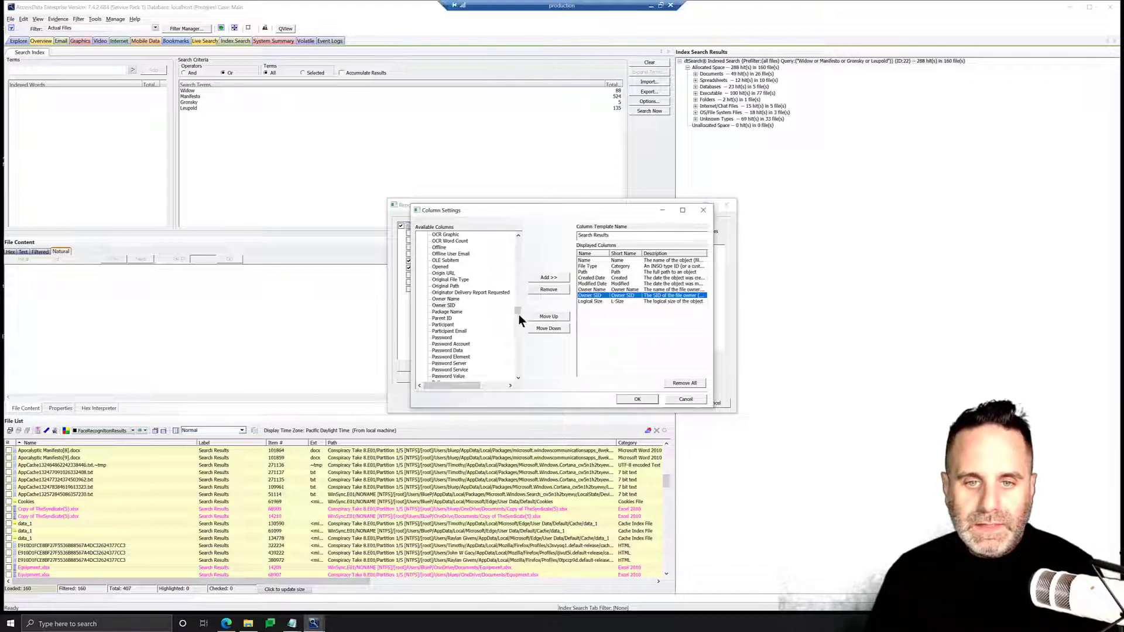
Add the Item Number column to the template and save the column settings
left_click_drag(518, 315, 521, 238)
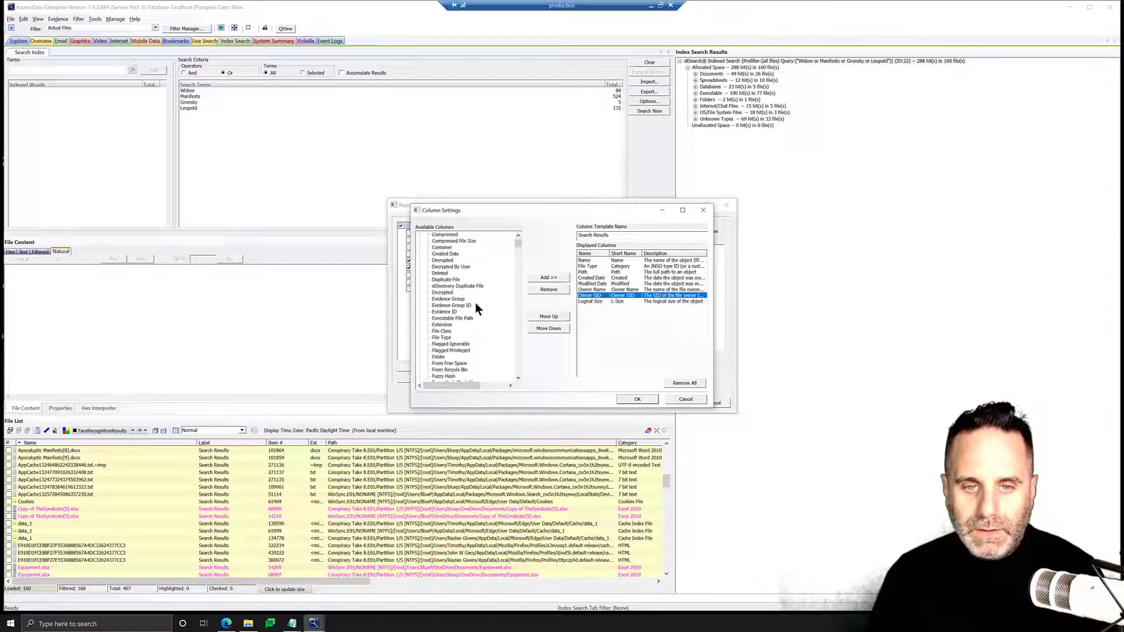
scroll(472, 325, "down", 4)
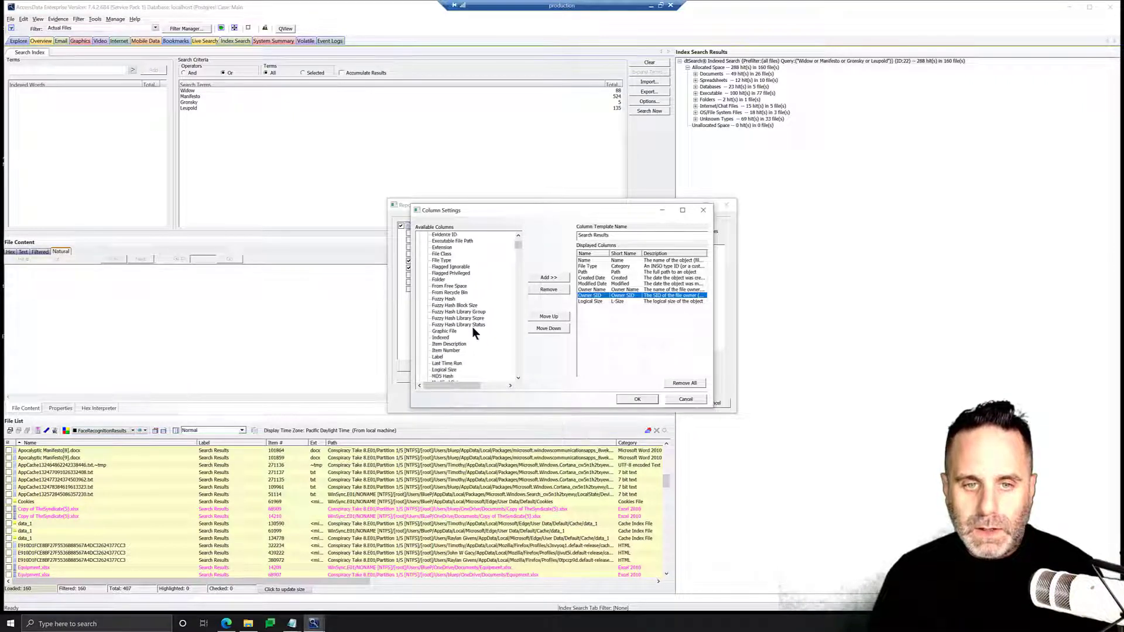
scroll(473, 332, "down", 1)
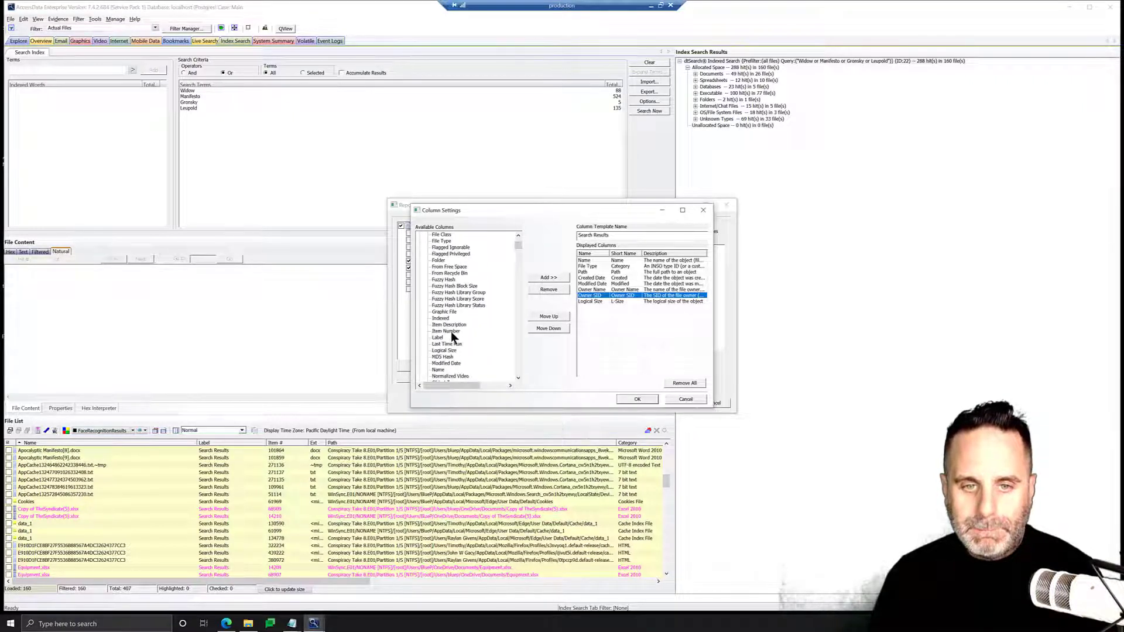
left_click(451, 331)
left_click(549, 276)
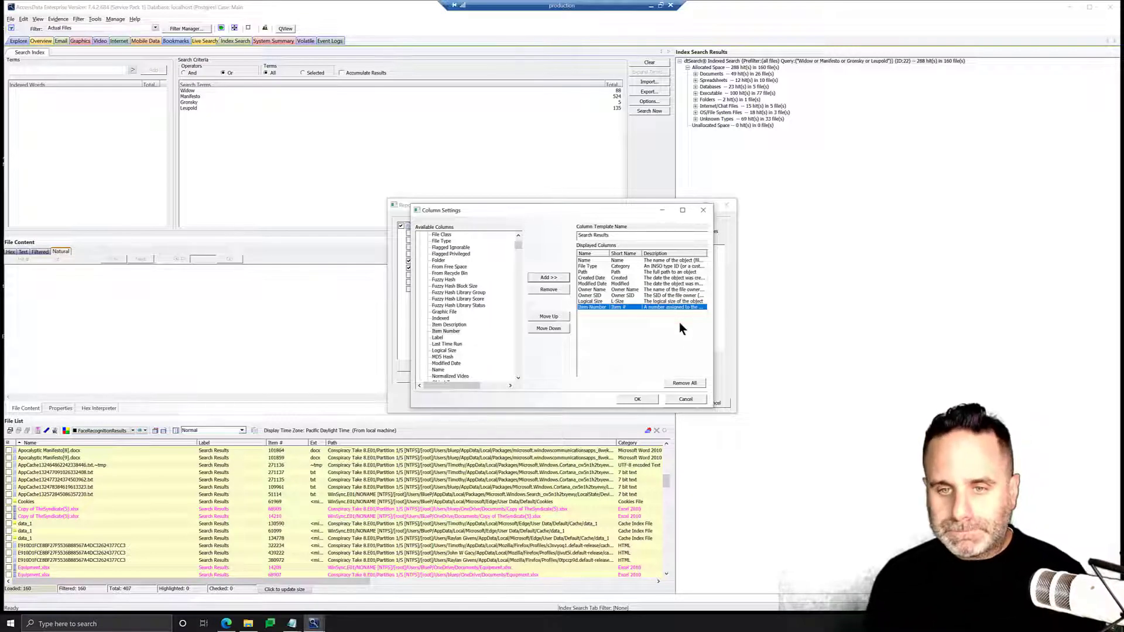
left_click(639, 398)
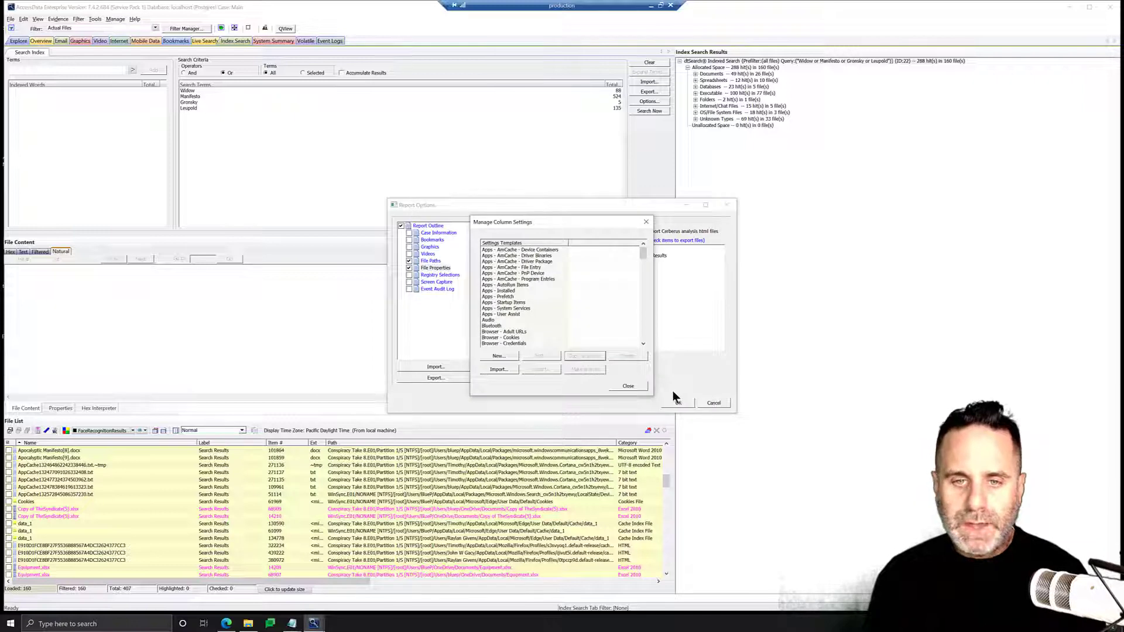
Select the Search Results column template for the report and close the column manager
left_click_drag(639, 253, 644, 323)
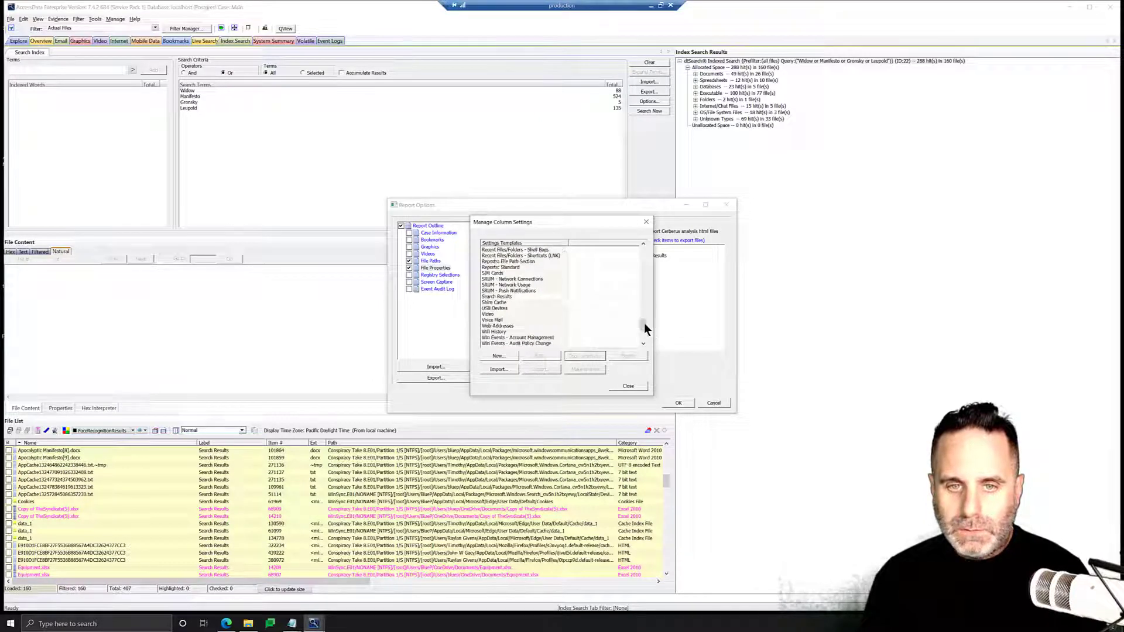
left_click(504, 297)
left_click(638, 387)
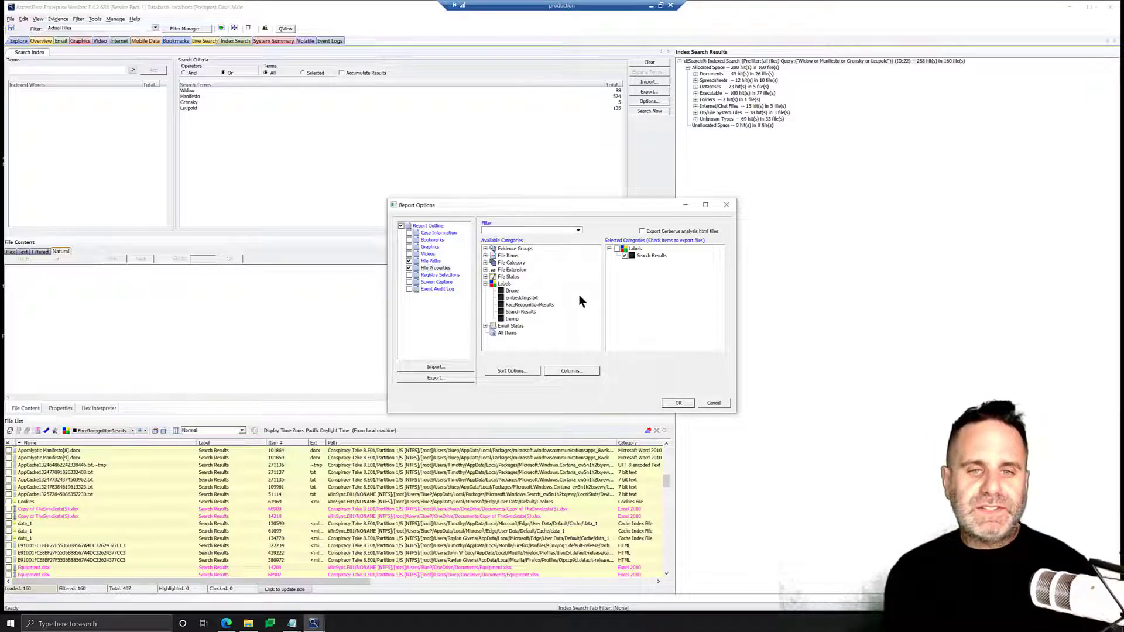
Set the report output folder to SearchResults on the Desktop and generate the HTML report
left_click(686, 402)
left_click_drag(531, 248, 511, 247)
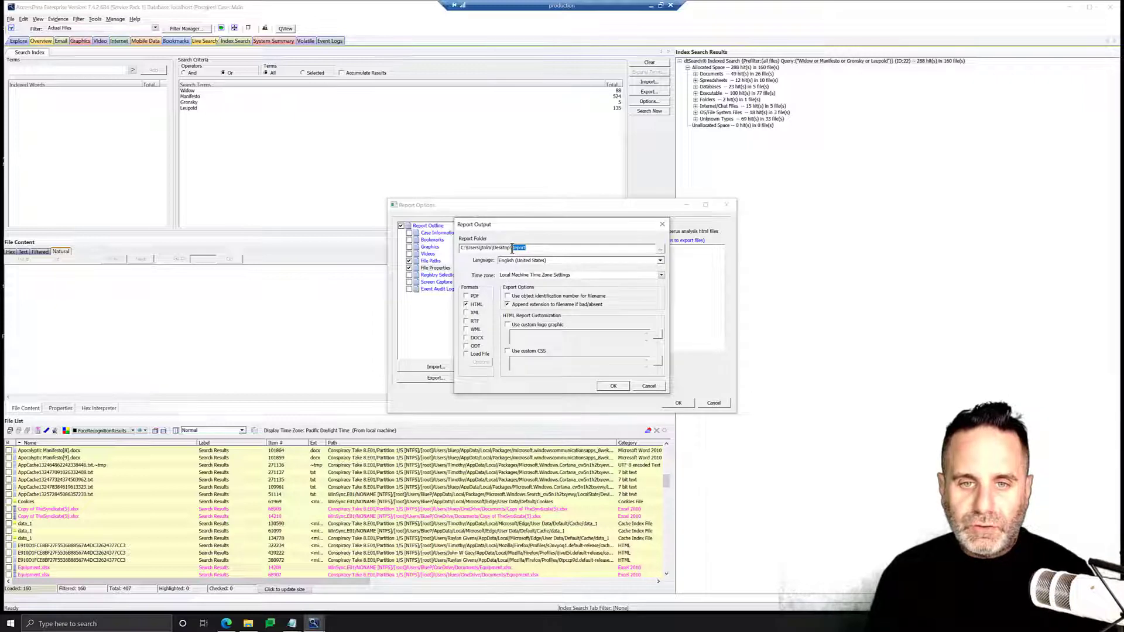
type("Search")
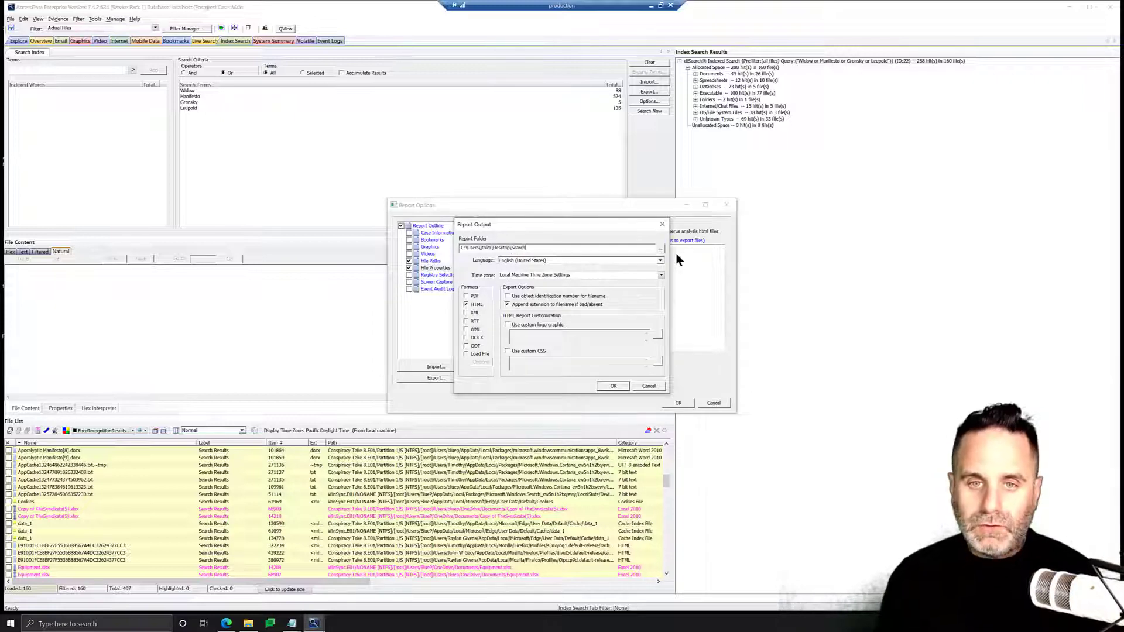
type("Results")
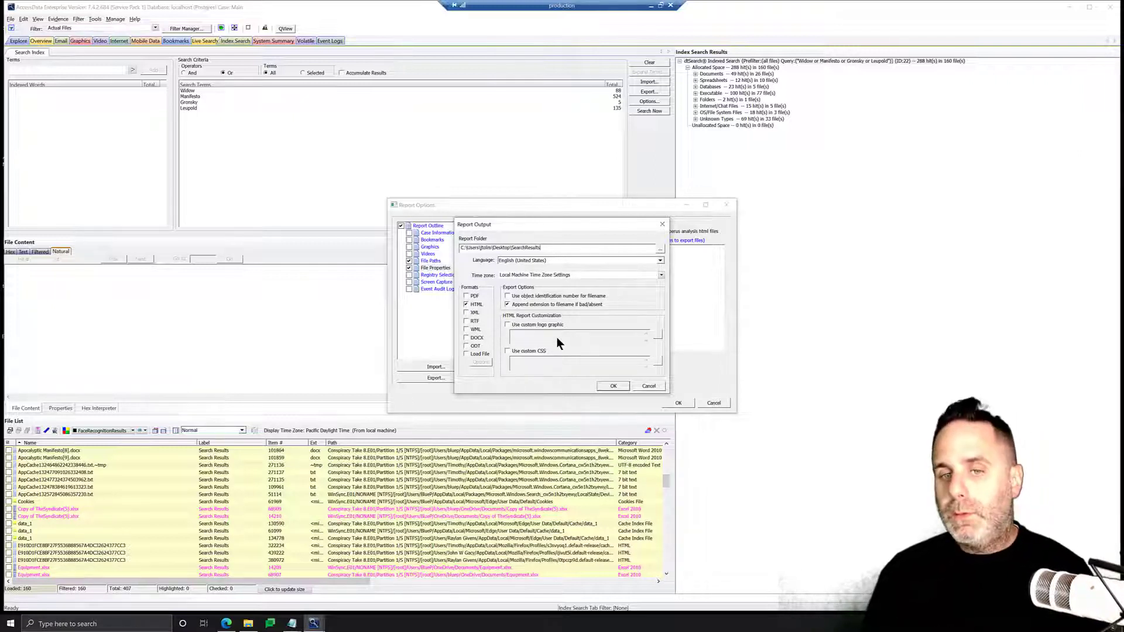
left_click(599, 385)
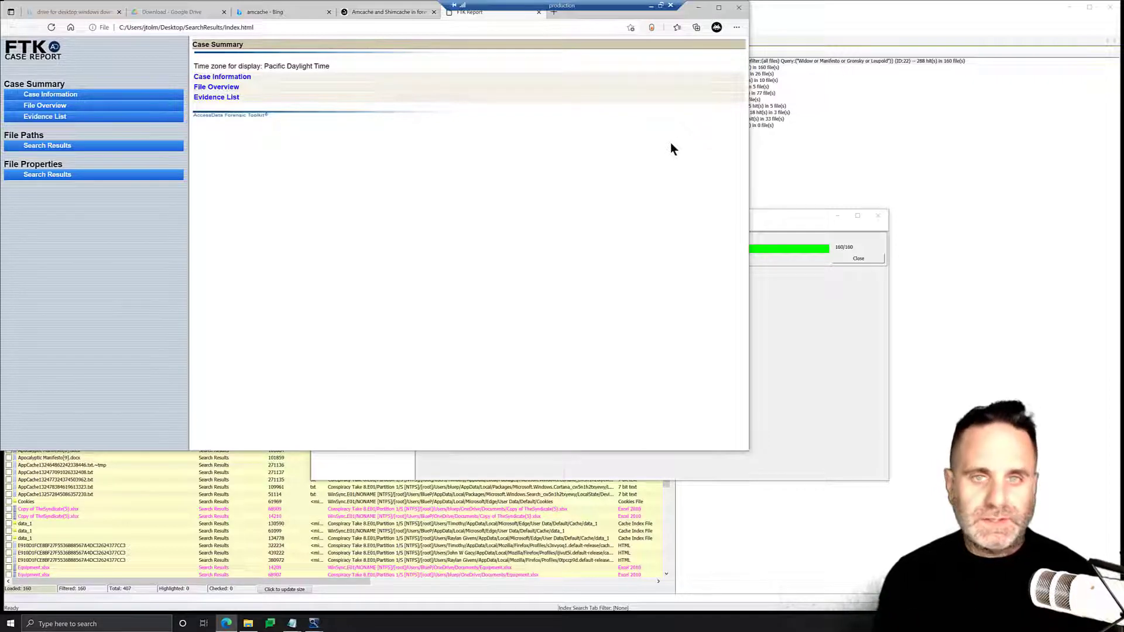
Open the report's File Paths Search Results section and scroll through the listed file tree
left_click_drag(340, 11, 547, 73)
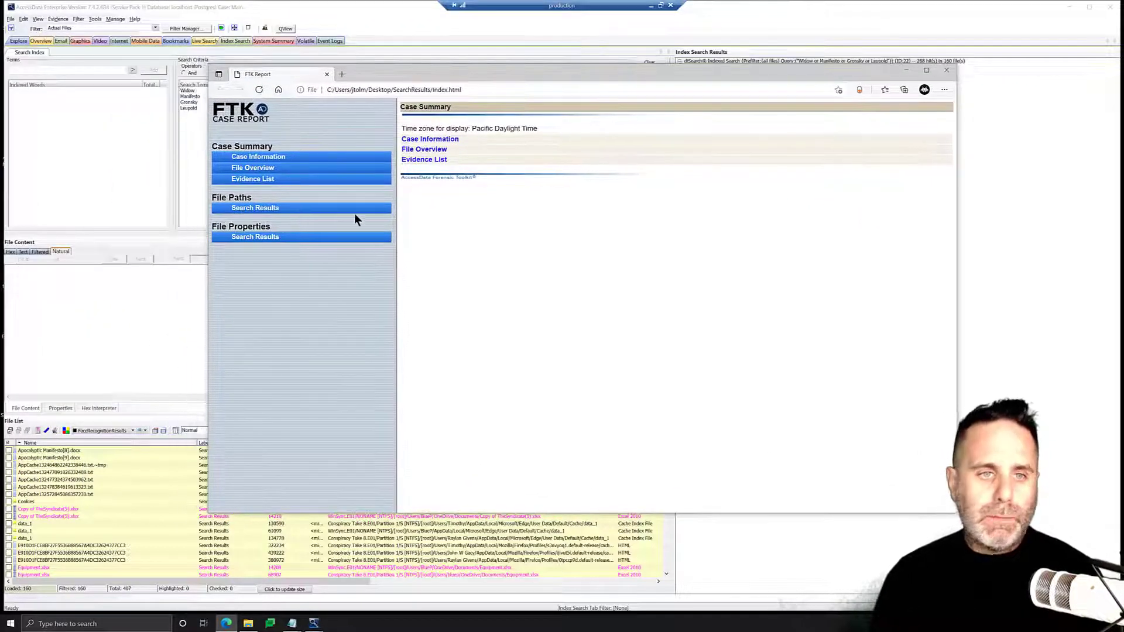
left_click(281, 209)
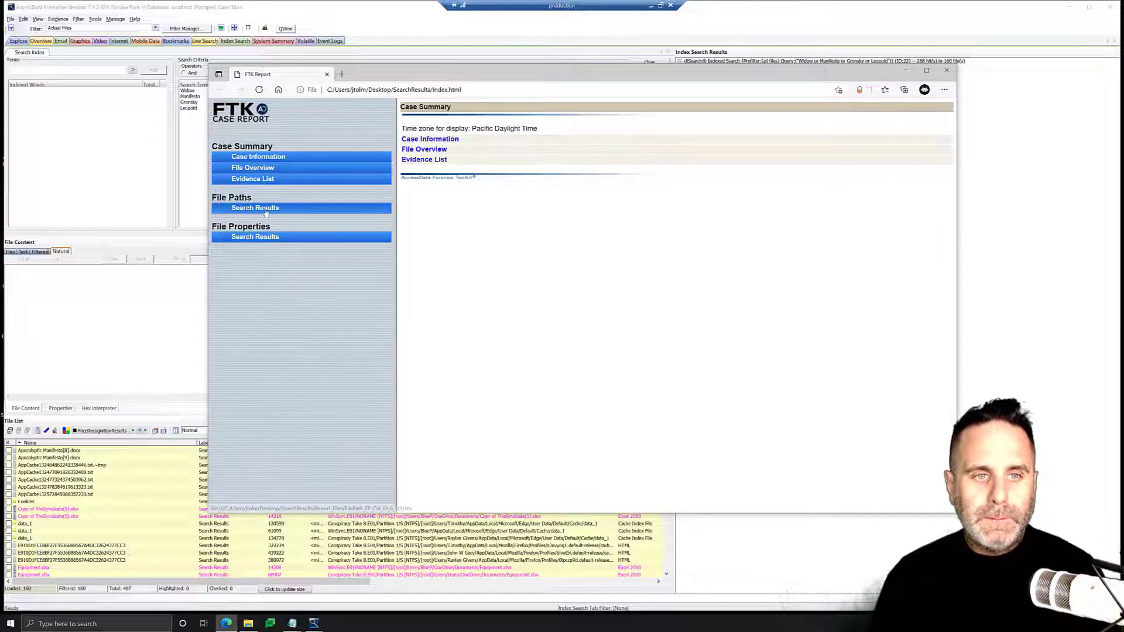
scroll(492, 193, "down", 2)
scroll(476, 190, "down", 15)
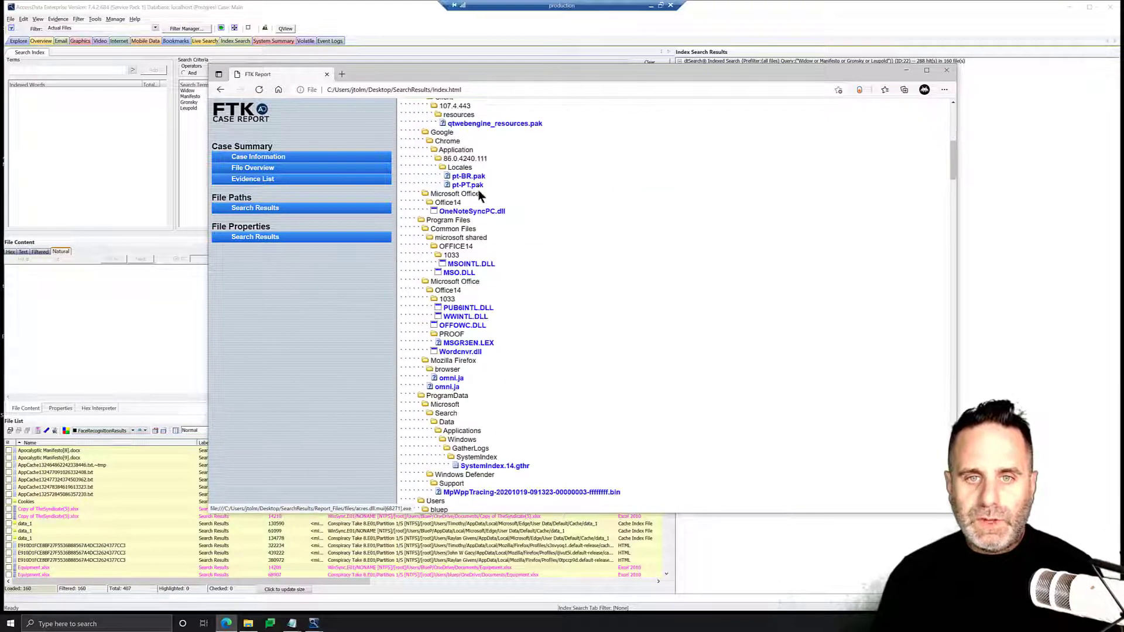
scroll(482, 202, "down", 6)
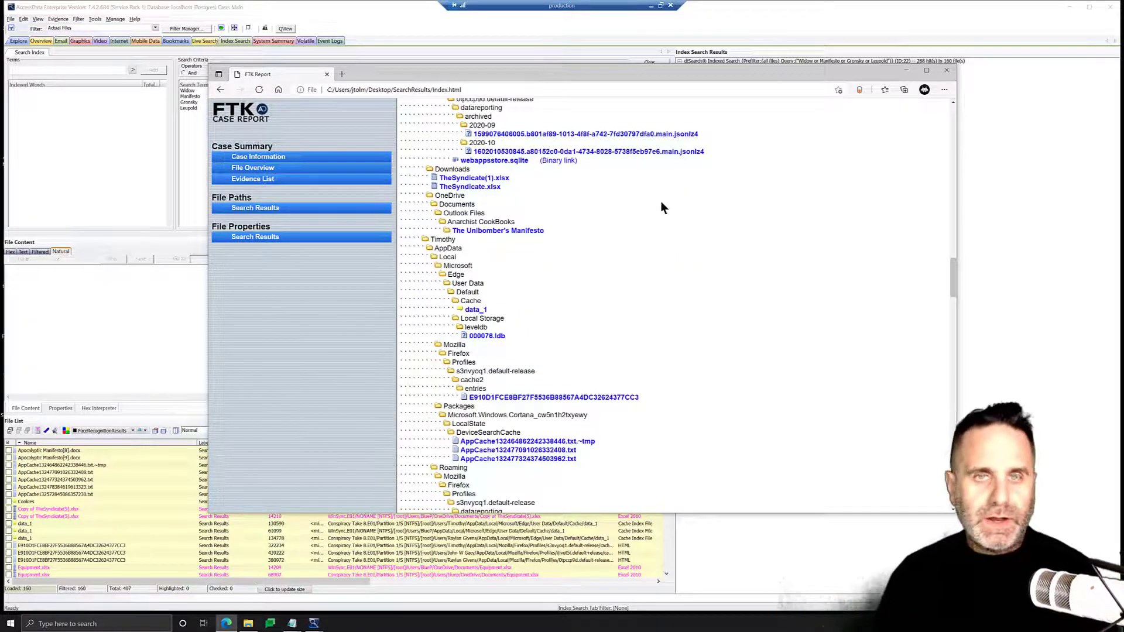
scroll(673, 234, "down", 10)
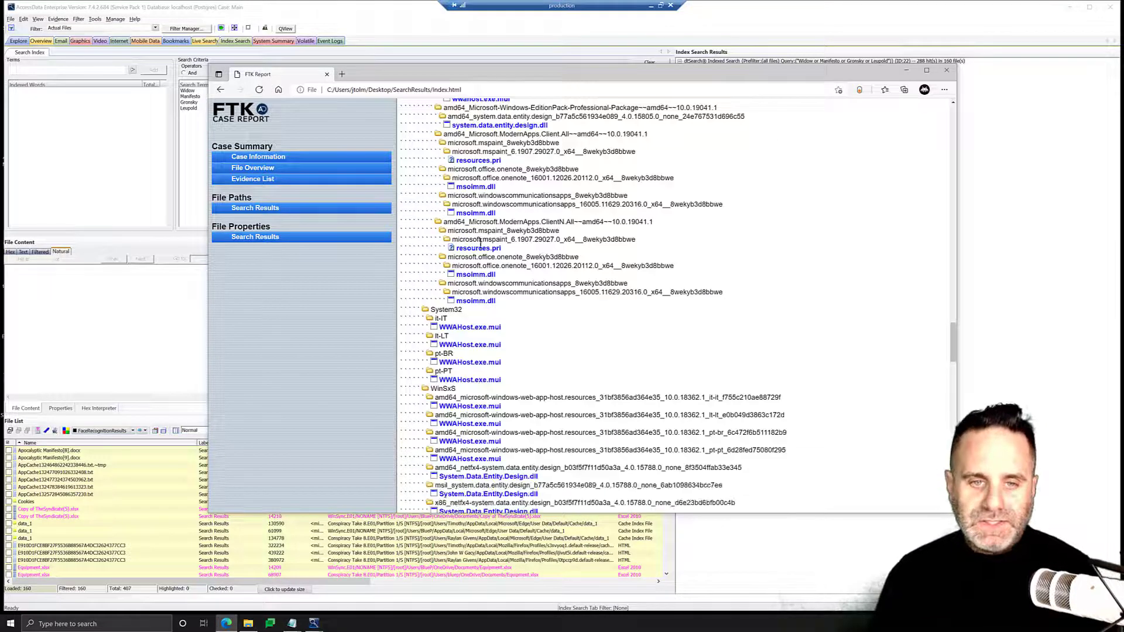
Keep scrolling up and down the File Paths tree to examine the Users and Windows folders containing the hits
scroll(476, 320, "down", 8)
scroll(477, 272, "down", 15)
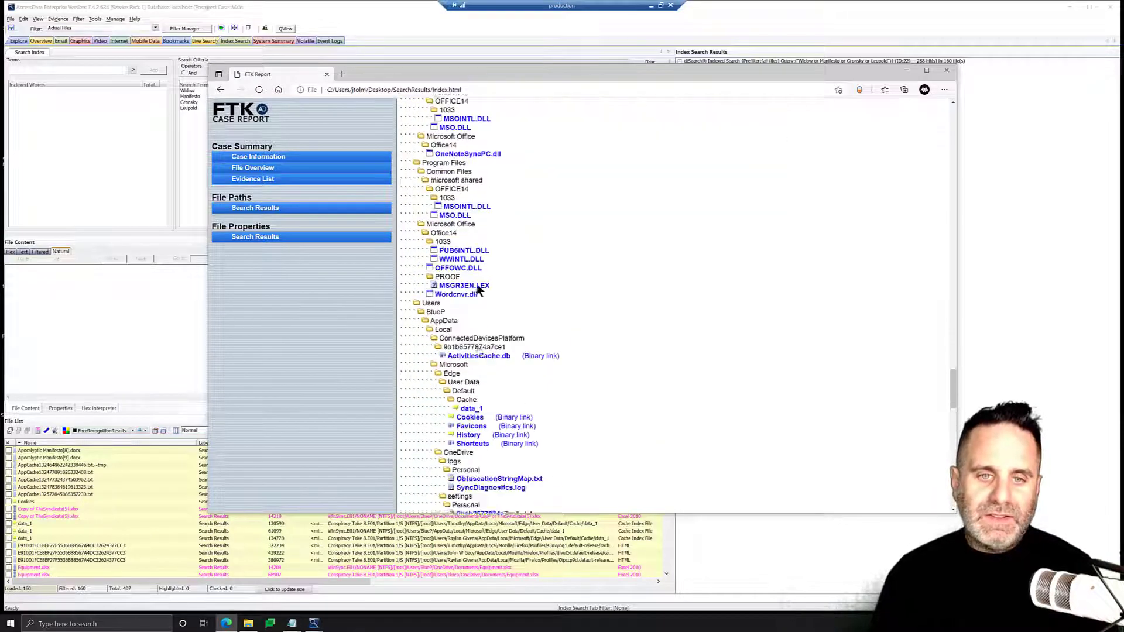
scroll(506, 333, "up", 10)
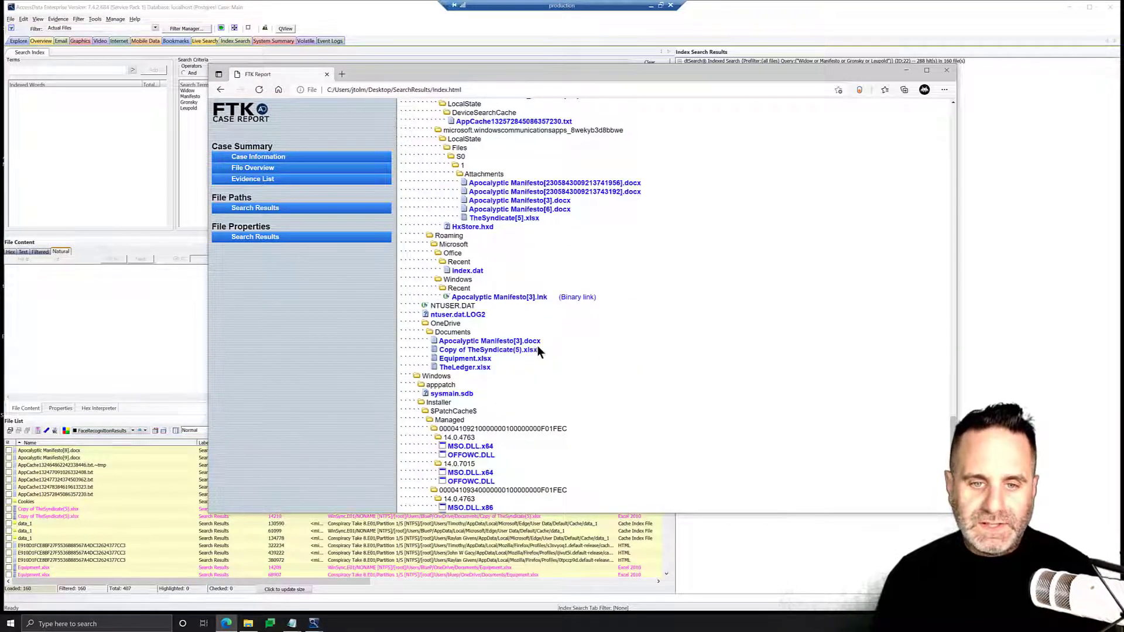
scroll(468, 335, "up", 12)
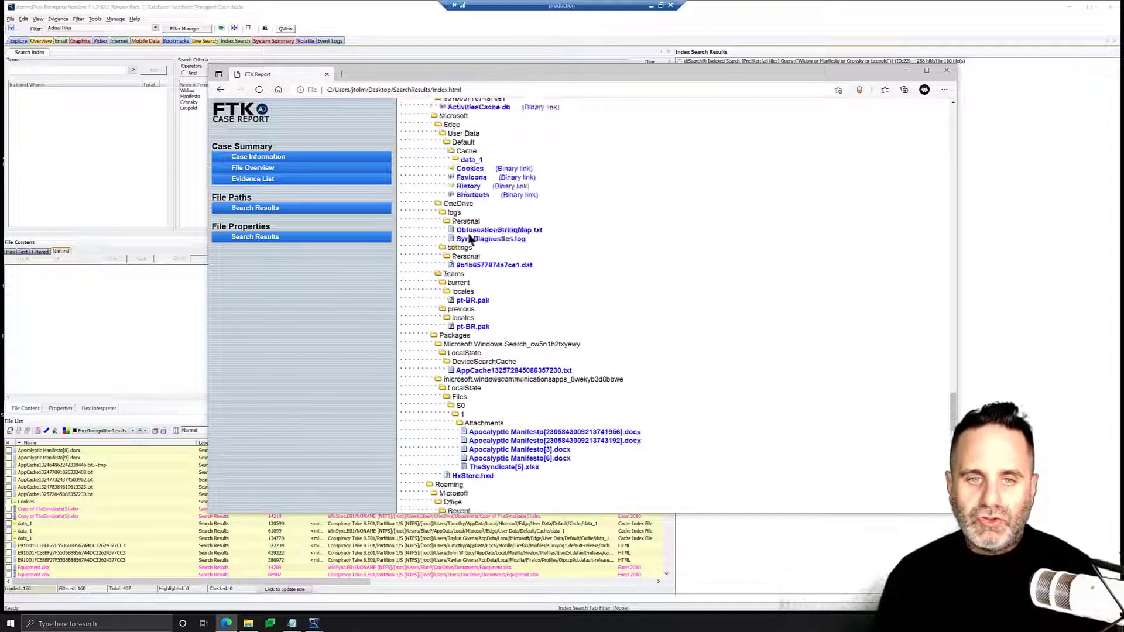
scroll(514, 322, "up", 10)
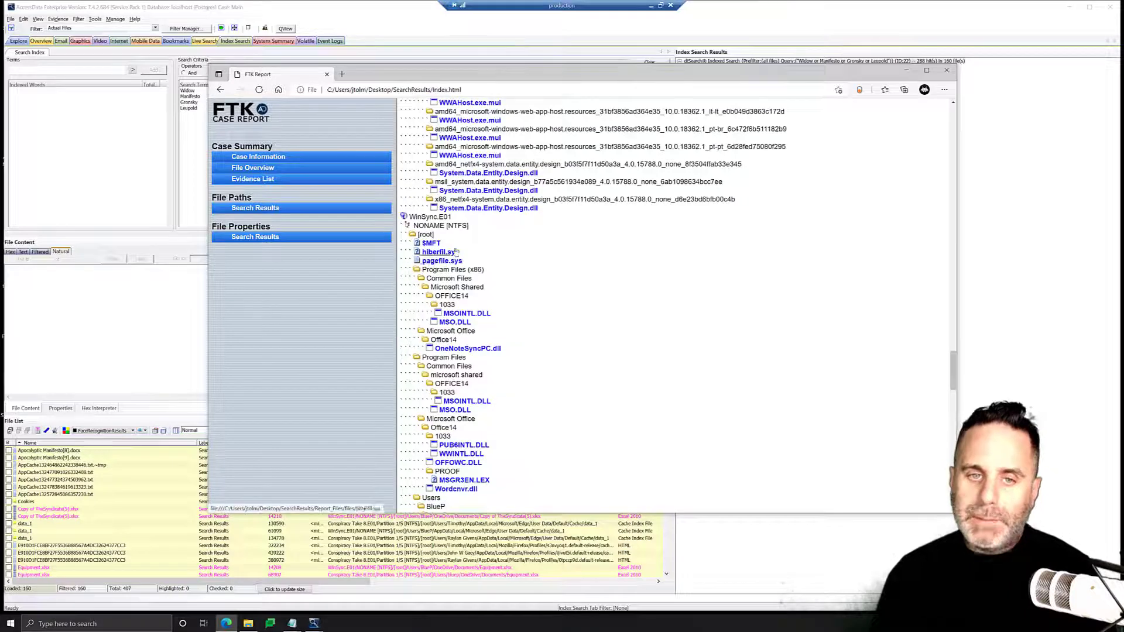
scroll(469, 255, "down", 10)
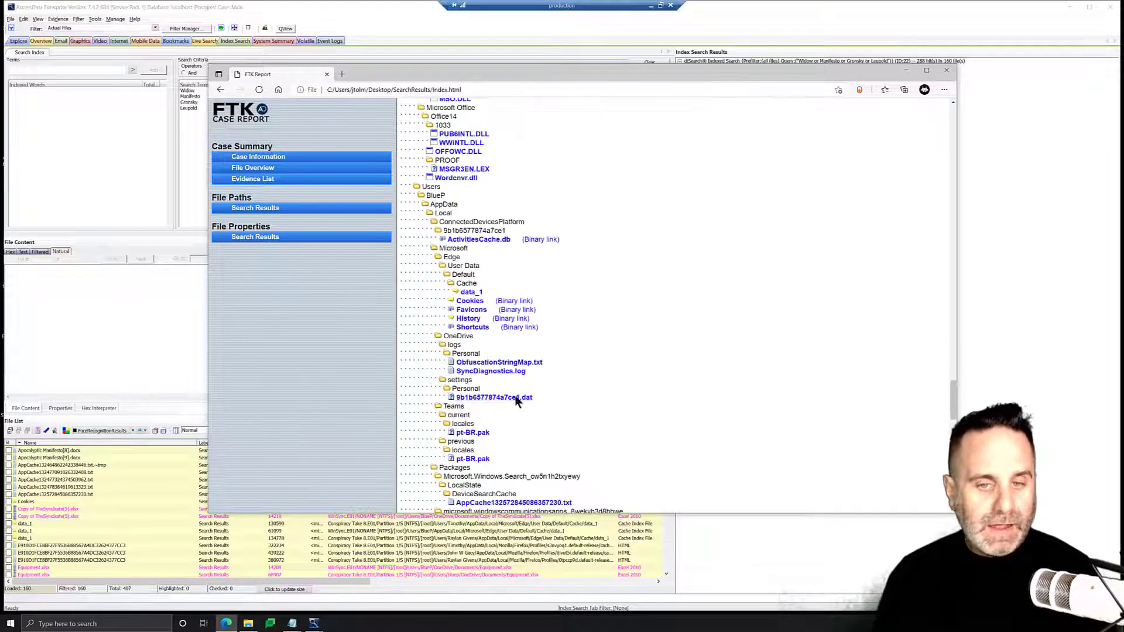
scroll(470, 417, "down", 12)
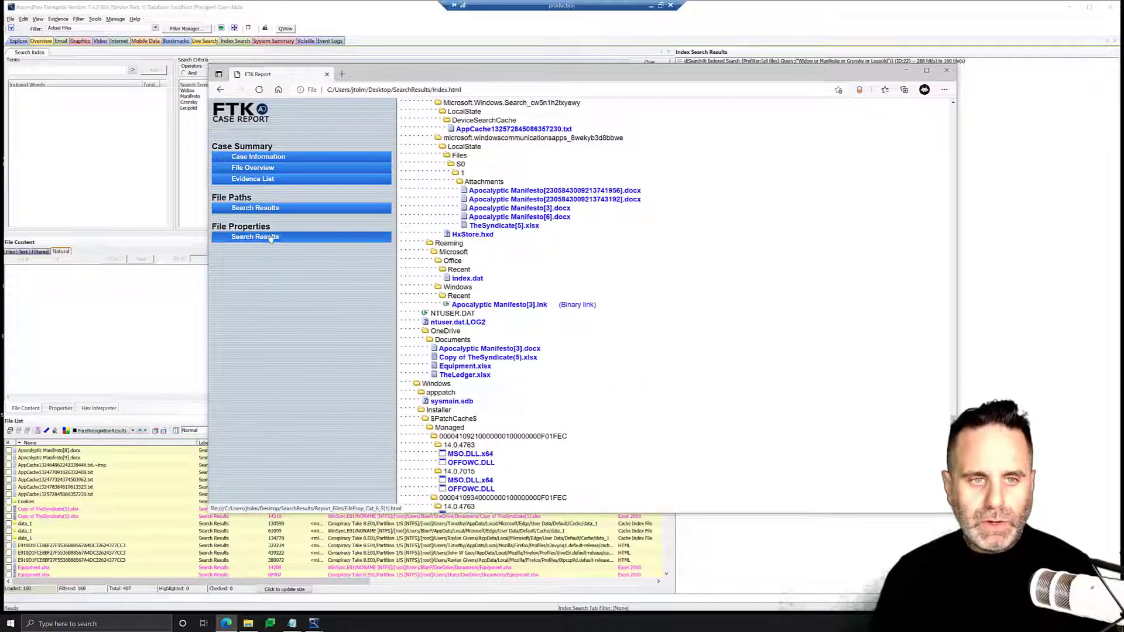
Open the report's File Properties Search Results section and scroll through each file's properties, highlighting an Item Number value
left_click(363, 237)
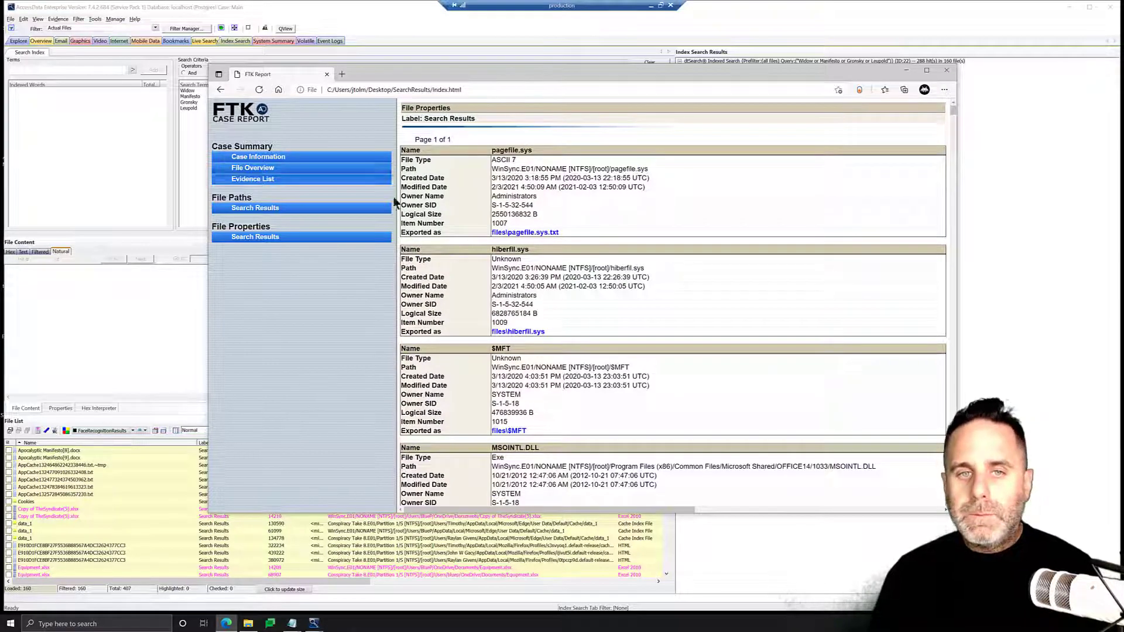
scroll(552, 207, "down", 1)
scroll(550, 210, "down", 15)
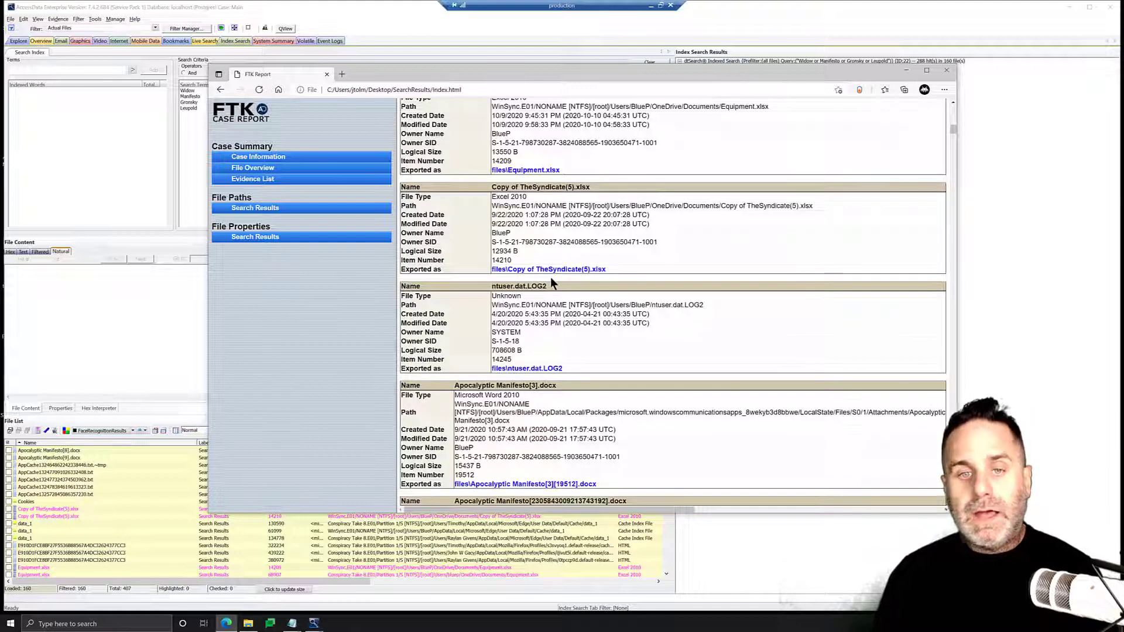
double_click(509, 261)
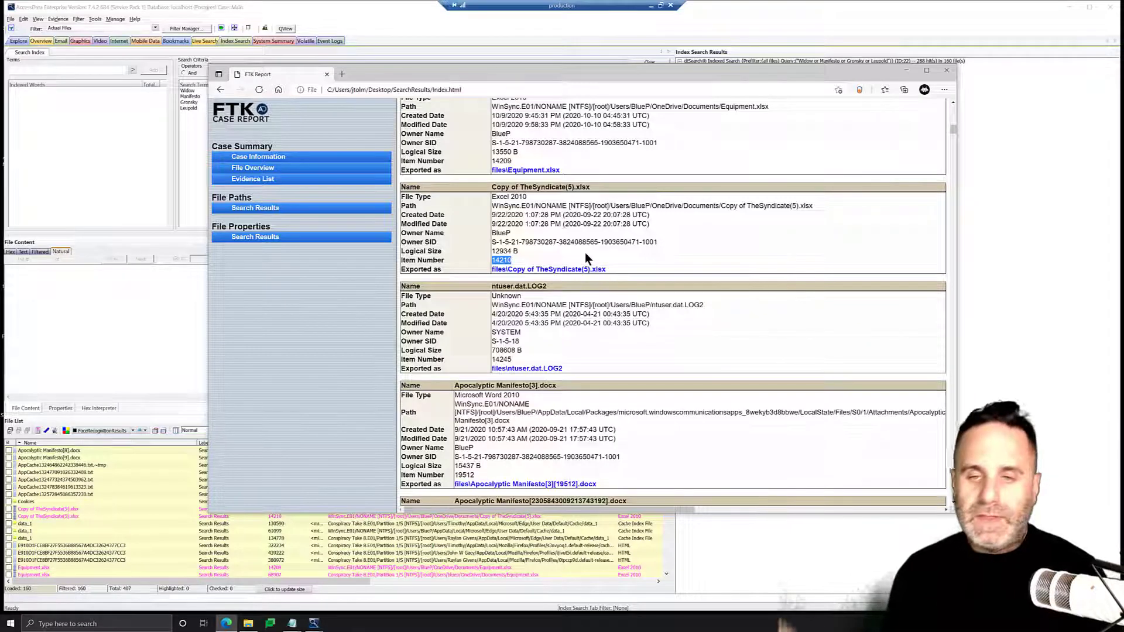
scroll(584, 252, "down", 4)
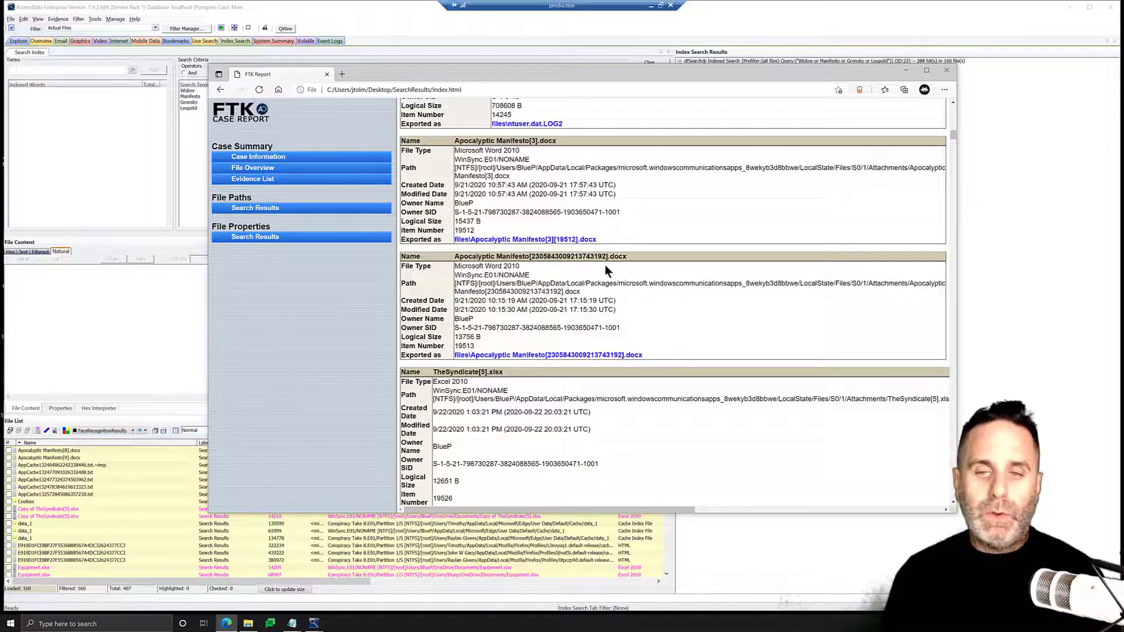
scroll(605, 267, "down", 4)
scroll(615, 291, "down", 15)
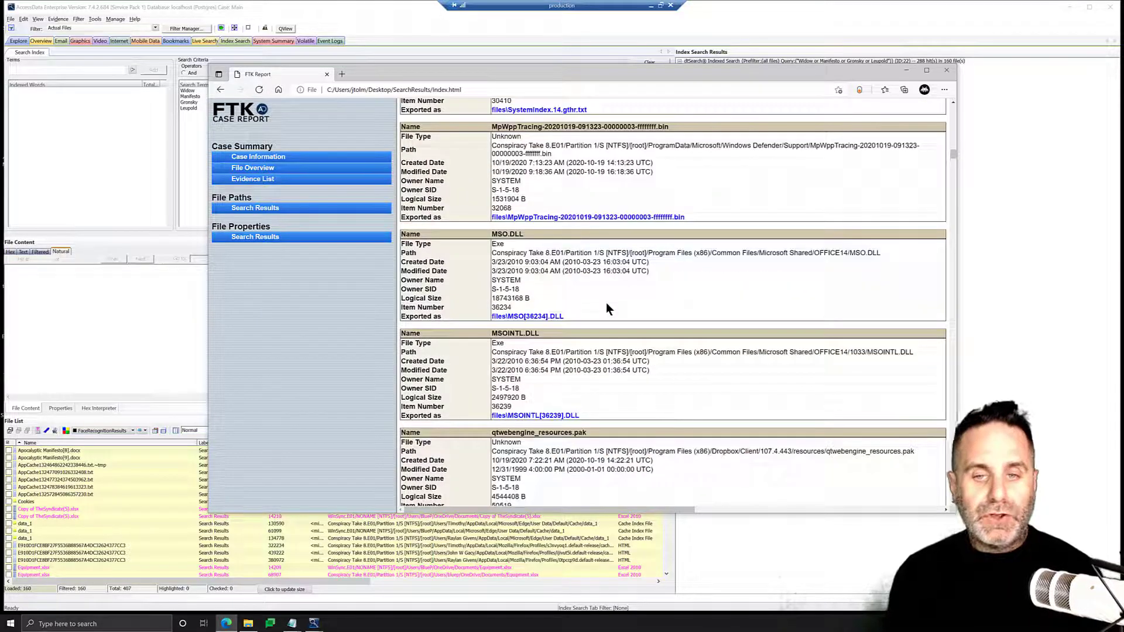